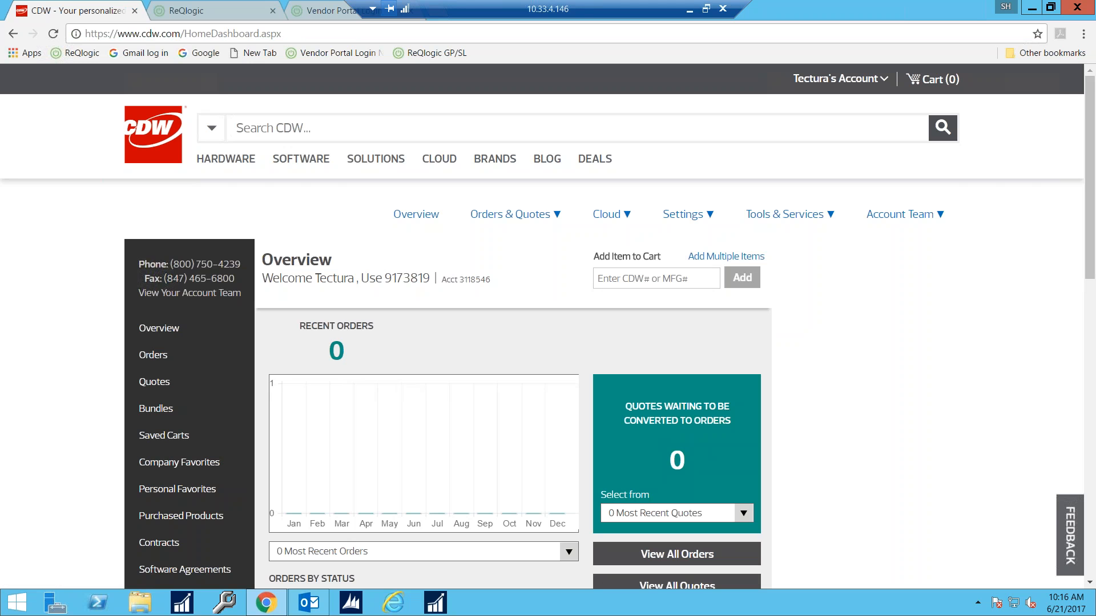
# Step: Search the CDW store for "laptop case" and add 4 Wenger Swiss Gear GRANADA 17" Notebook Cases to the cart
pyautogui.click(237, 127)
pyautogui.write('laptop c')
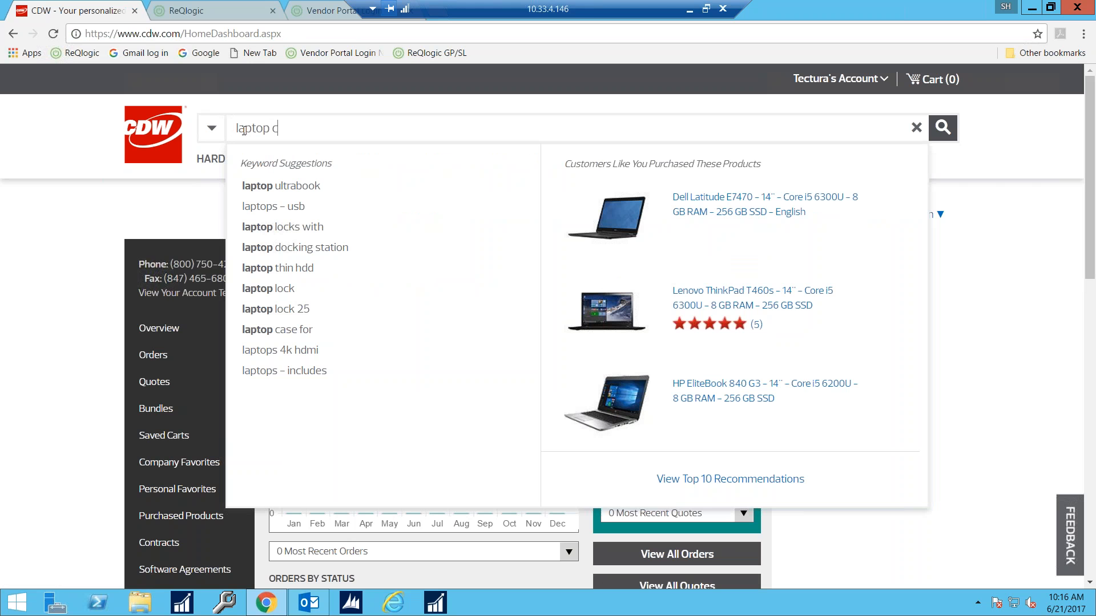
pyautogui.write('ase')
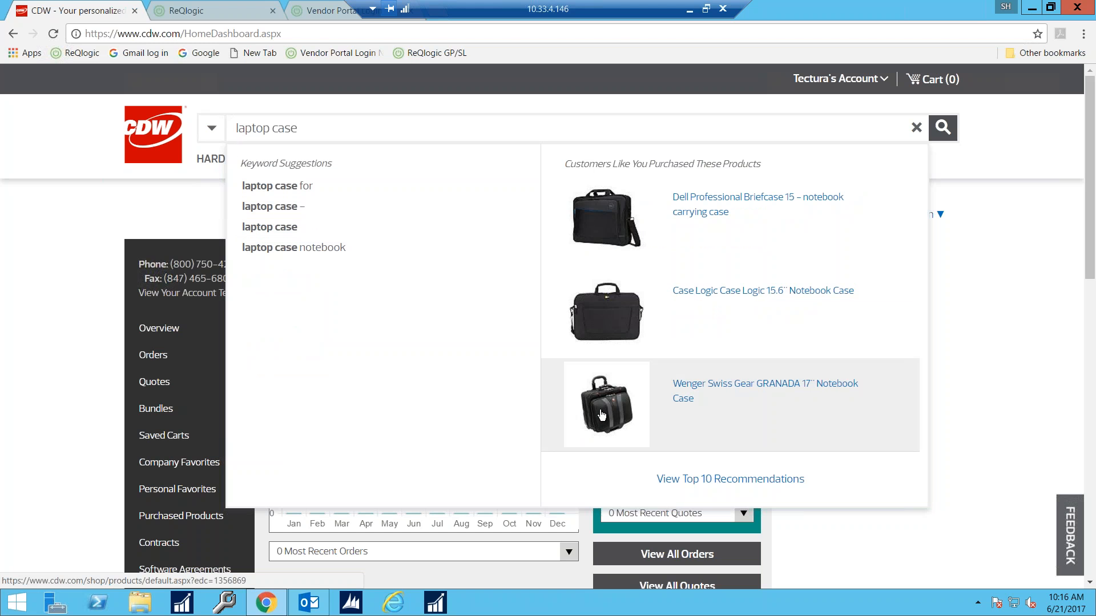
pyautogui.click(602, 415)
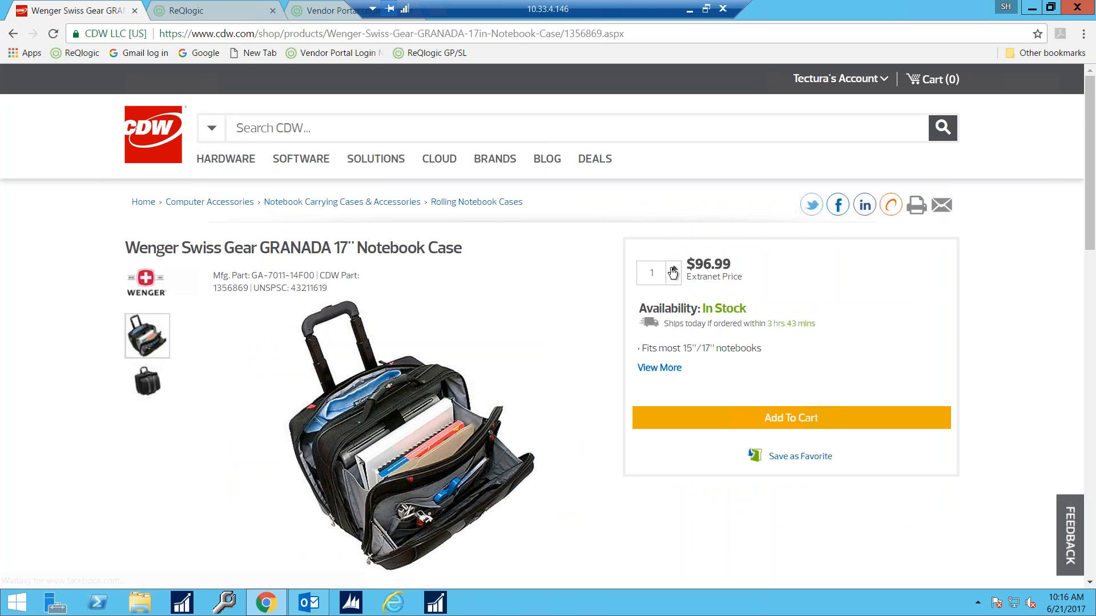
pyautogui.doubleClick(653, 272)
pyautogui.write('4')
pyautogui.click(763, 411)
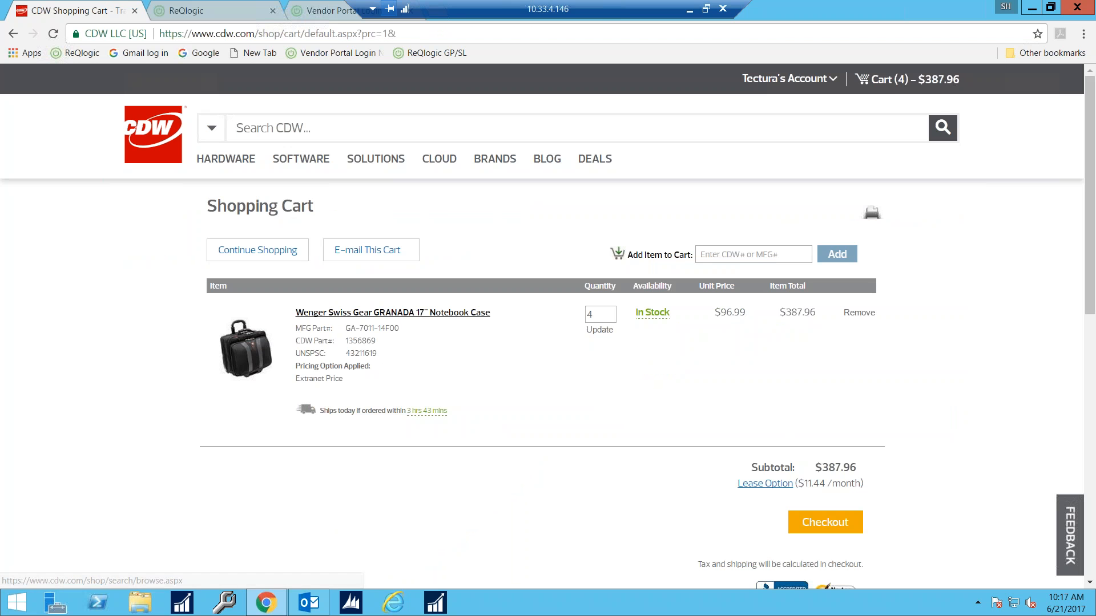
# Step: Search the store for "surface" and add 2 Microsoft Surface Pro 4 12.3" Core i5-6300U 256 GB tablets to the cart
pyautogui.write('Sur')
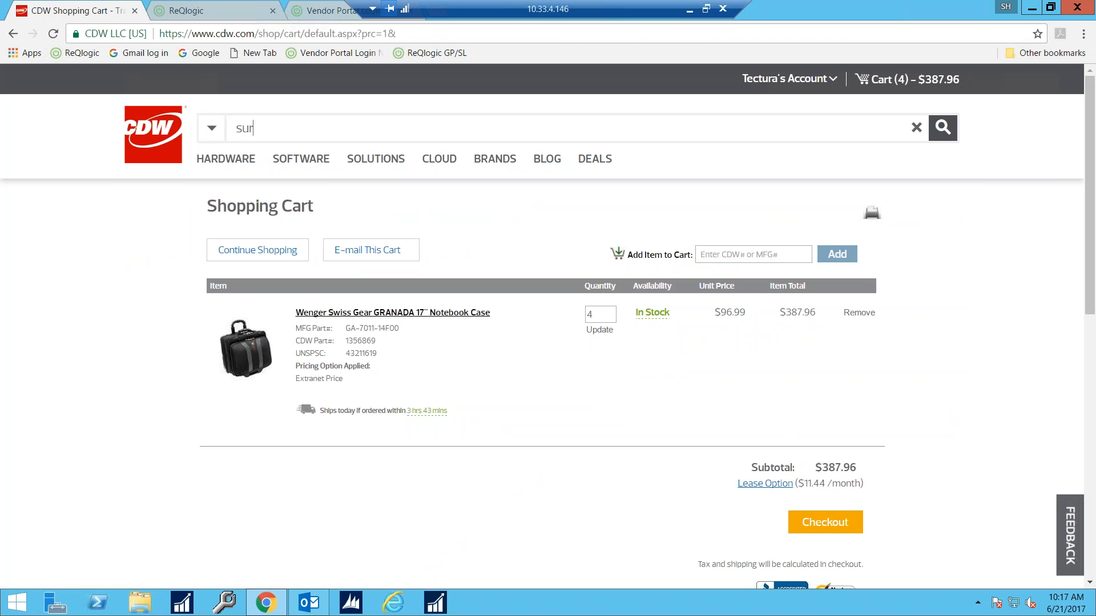
pyautogui.write('face')
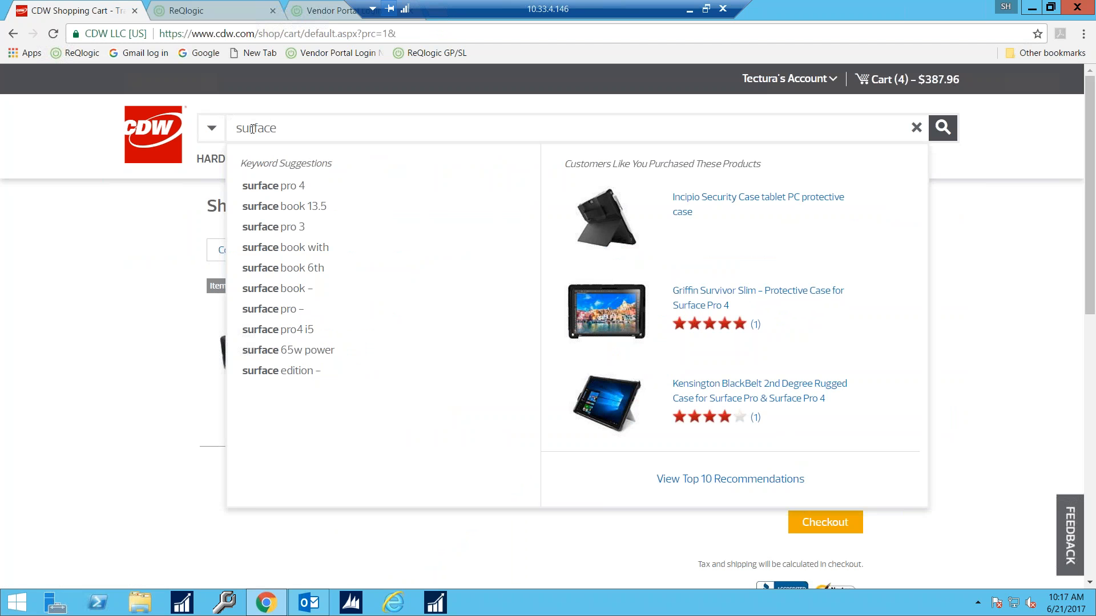
pyautogui.press('Return')
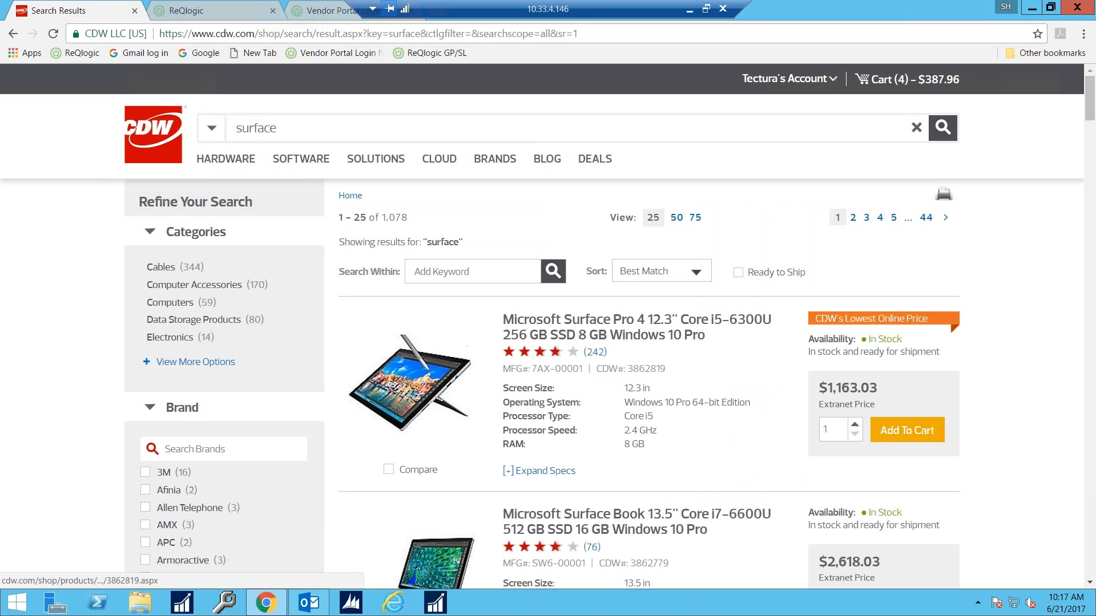
pyautogui.moveTo(836, 428); pyautogui.dragTo(809, 433)
pyautogui.write('2')
pyautogui.click(907, 437)
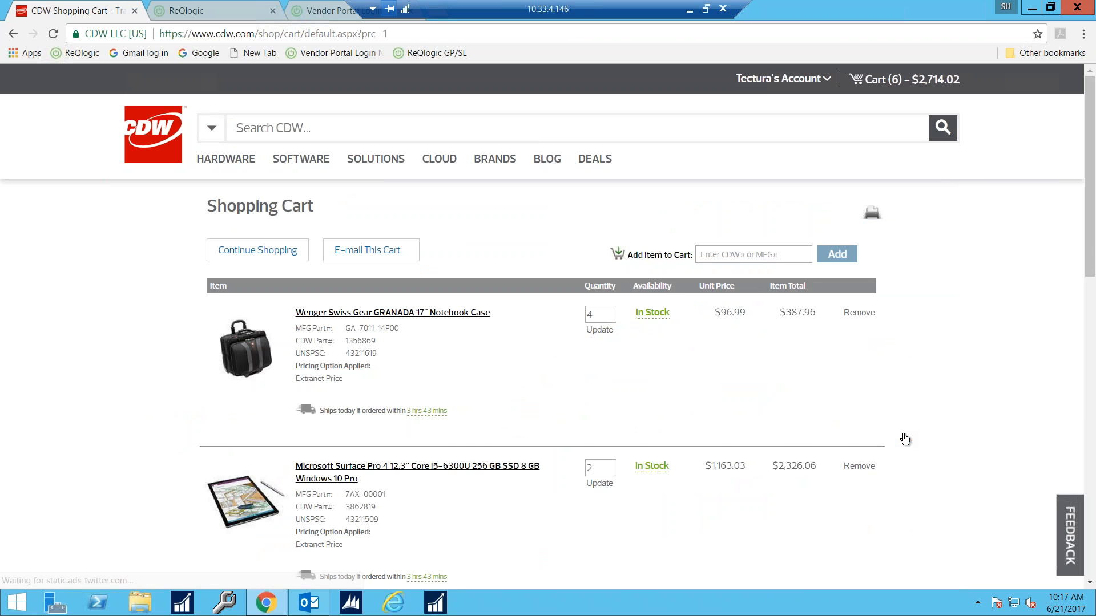
# Step: Check out the CDW cart to transfer its items into the ReQlogic requisition, and review the requisition's item list
pyautogui.moveTo(1090, 239); pyautogui.dragTo(1092, 327)
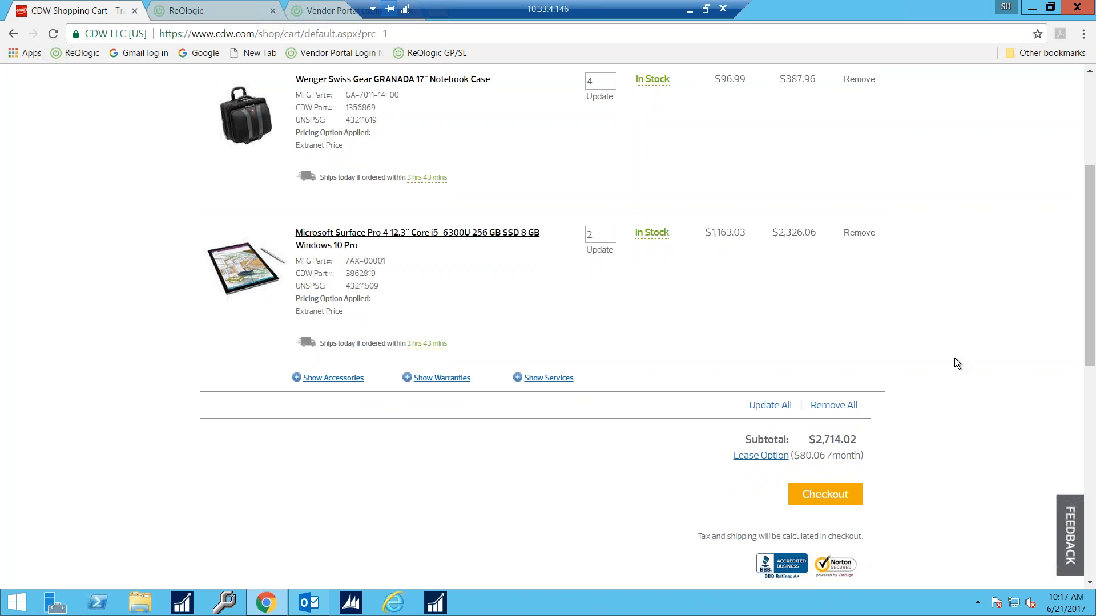
pyautogui.click(820, 498)
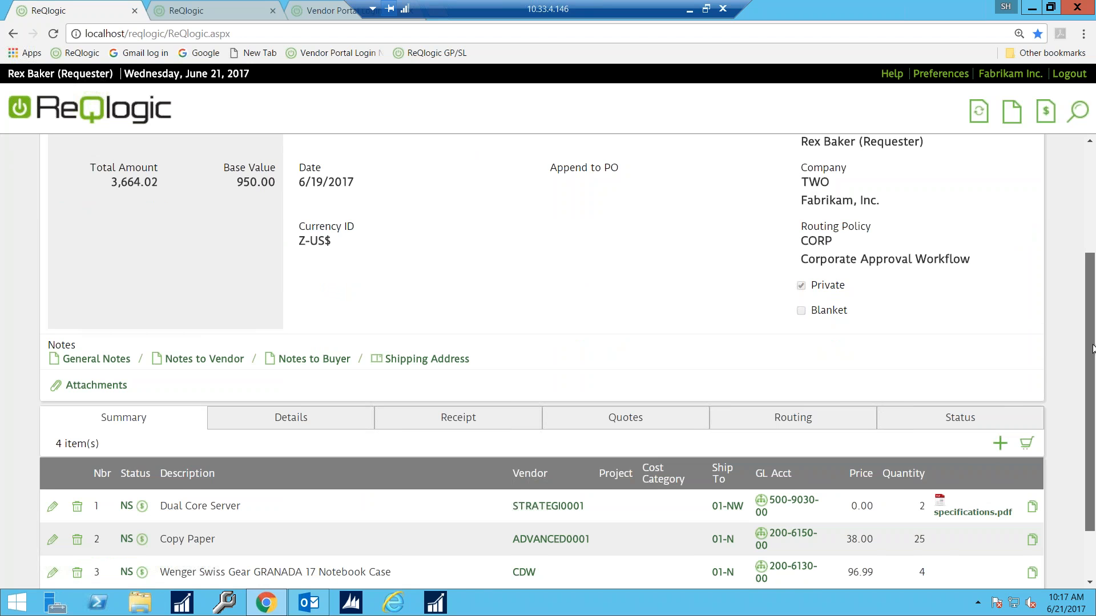
pyautogui.scroll(-2, 469, 476)
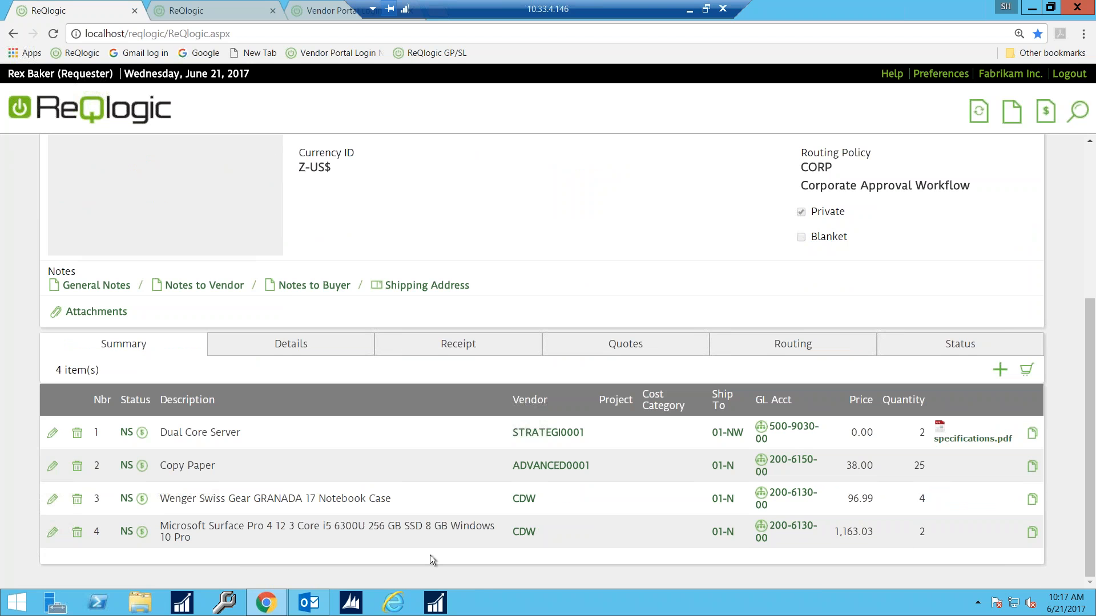
# Step: Set the Required By date of the Wenger notebook case line to 6/30/2017 and save the item
pyautogui.click(51, 500)
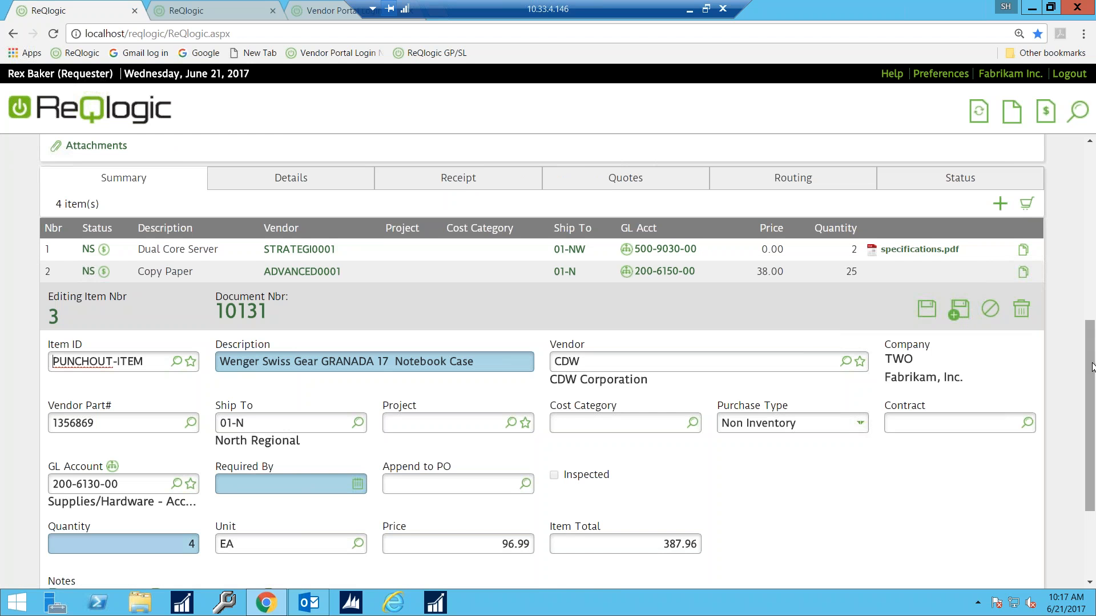
pyautogui.moveTo(1093, 368); pyautogui.dragTo(1093, 422)
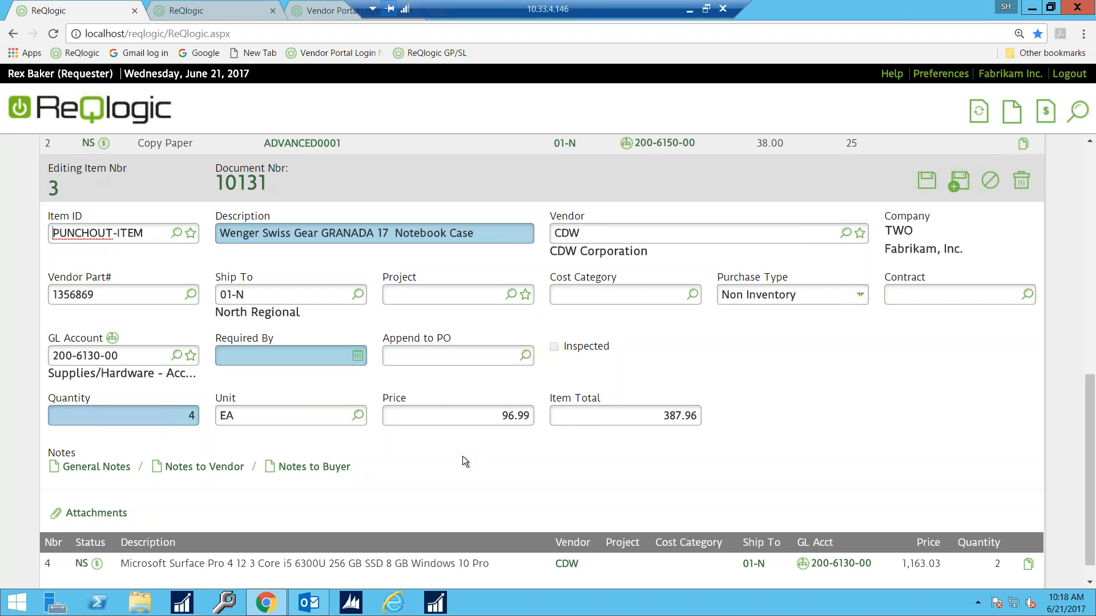
pyautogui.click(927, 185)
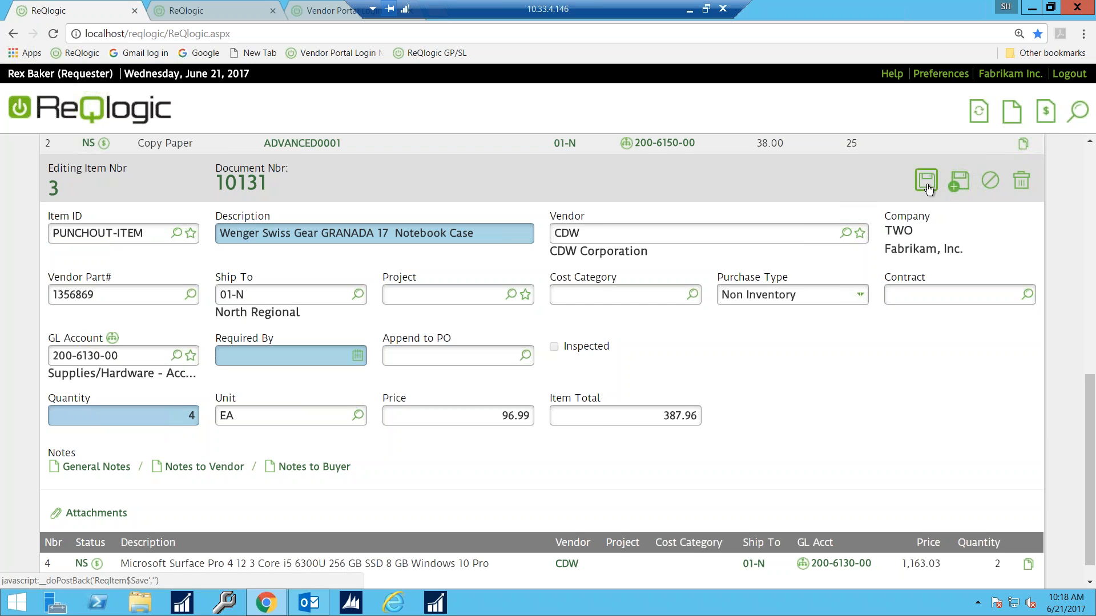
pyautogui.press('Return')
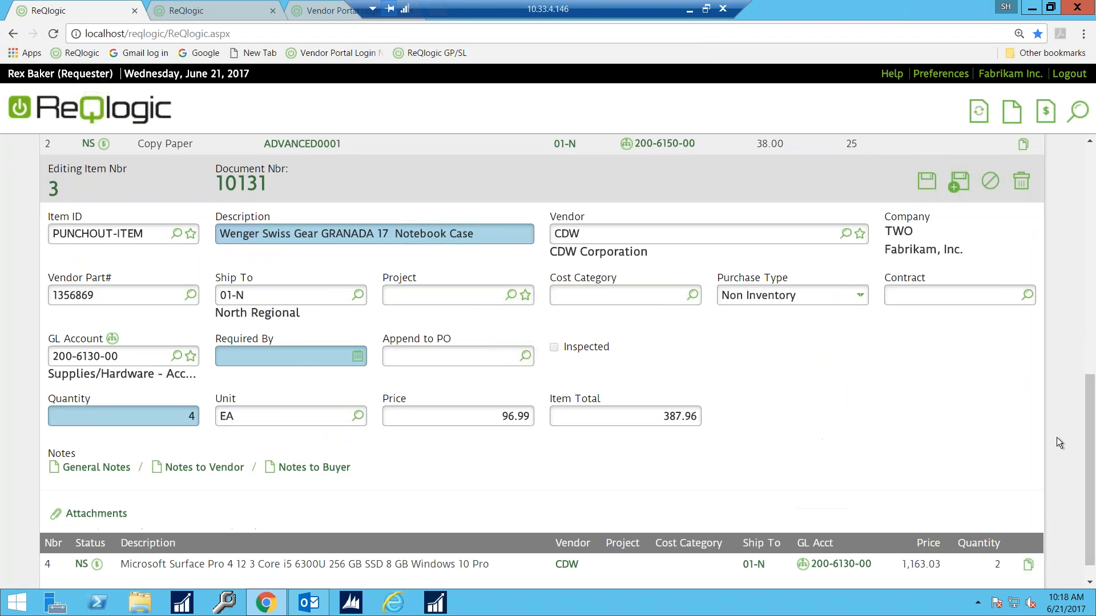
pyautogui.click(357, 356)
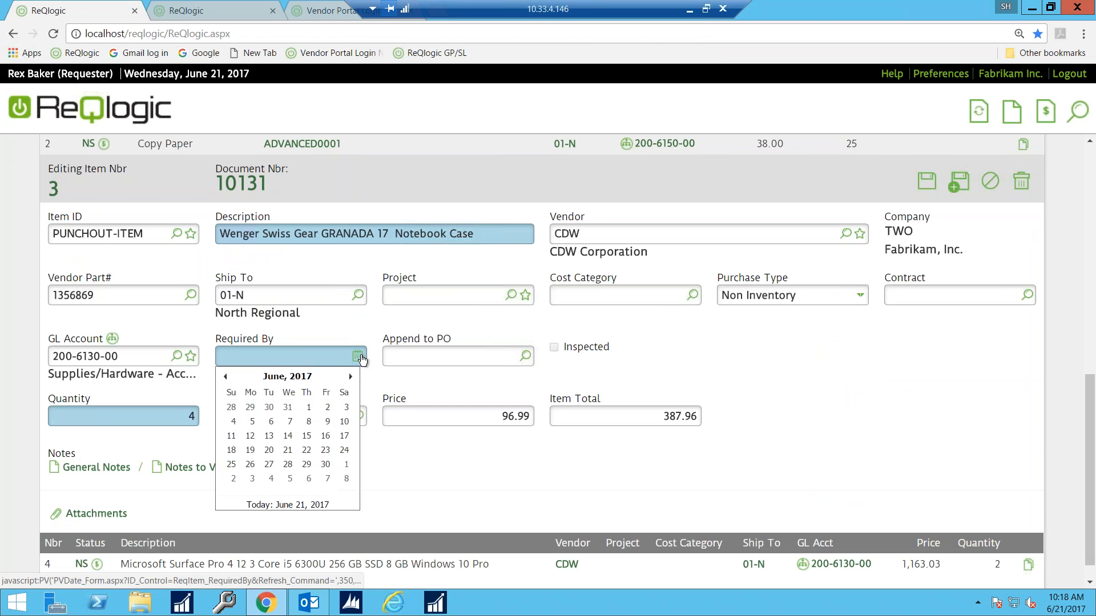
pyautogui.click(325, 464)
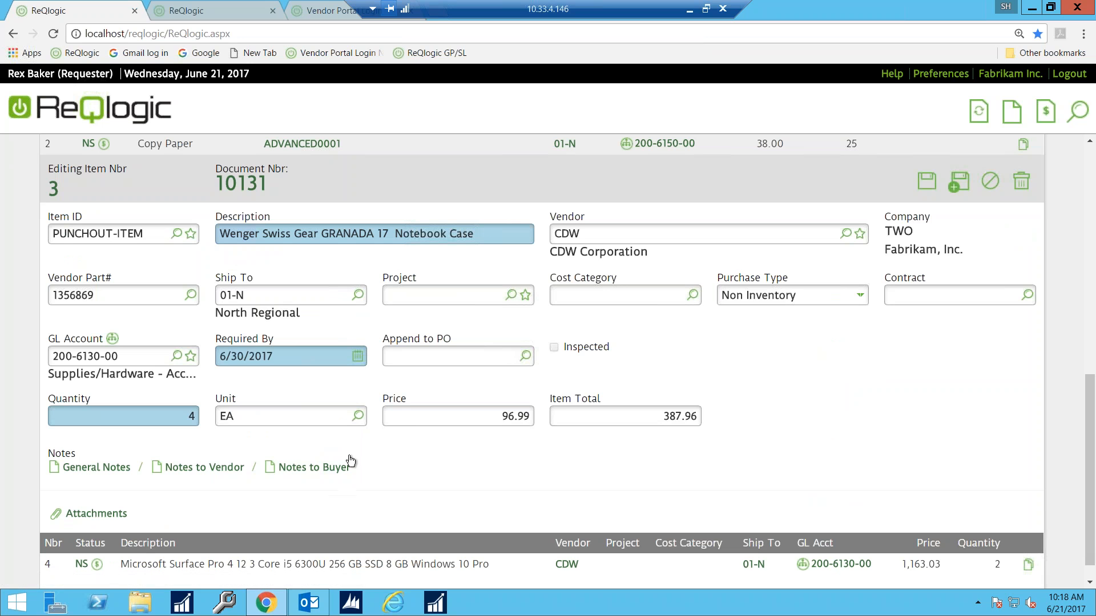
pyautogui.click(926, 181)
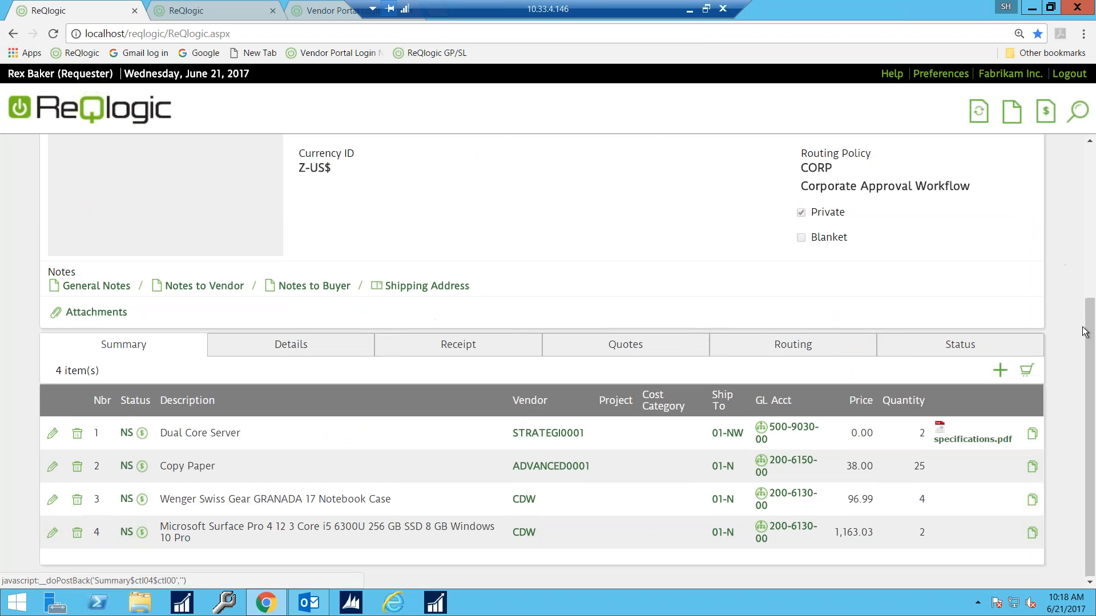
# Step: Set the Required By date of the Microsoft Surface Pro 4 line to 6/30/2017 and save the item
pyautogui.click(52, 532)
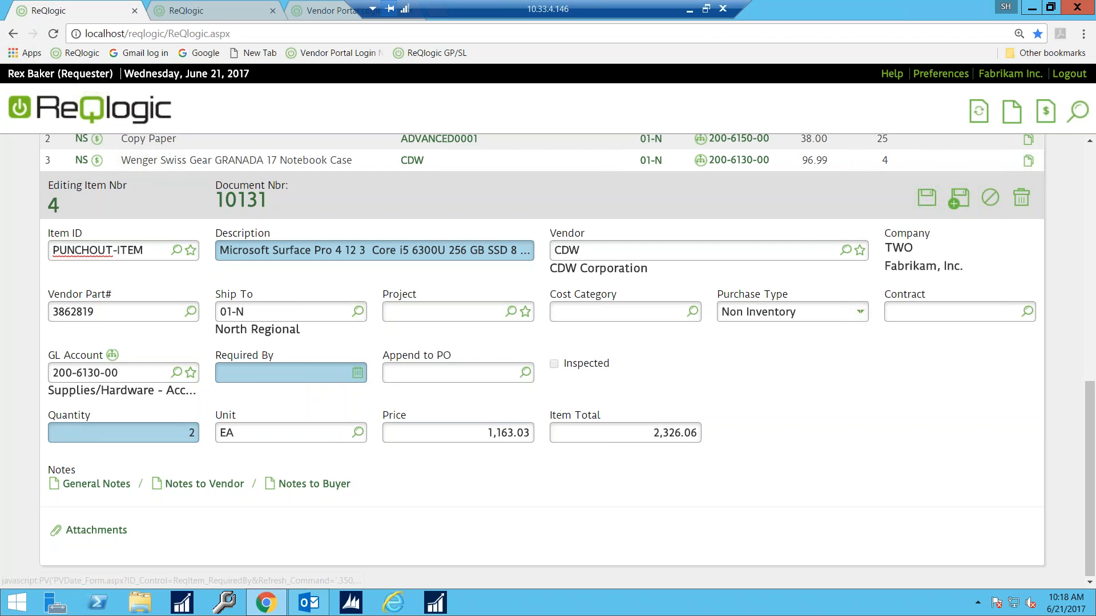
pyautogui.click(358, 373)
pyautogui.click(328, 484)
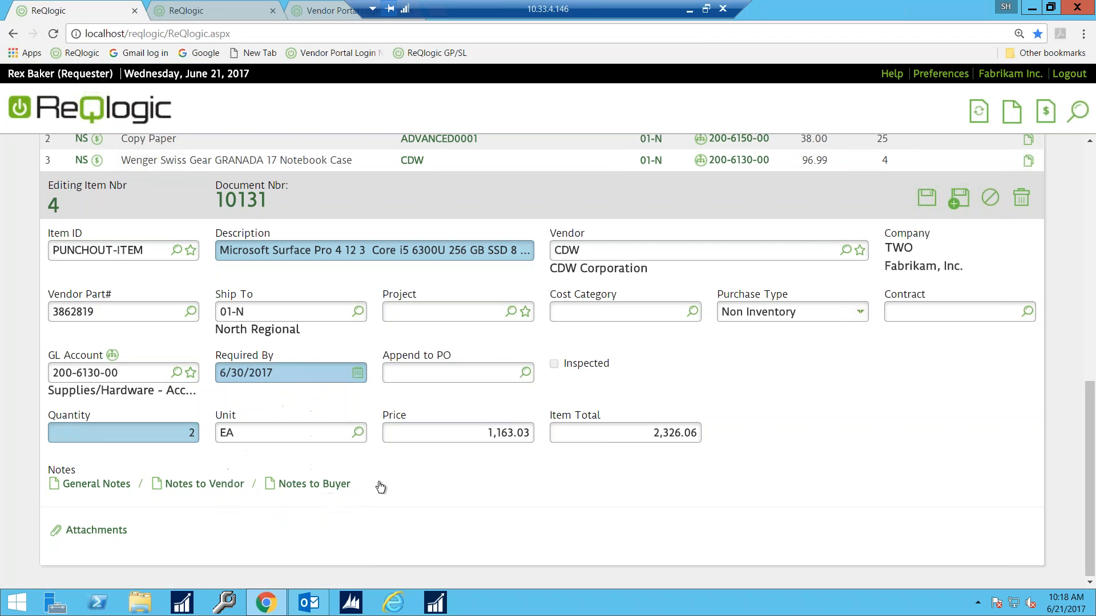
pyautogui.click(927, 198)
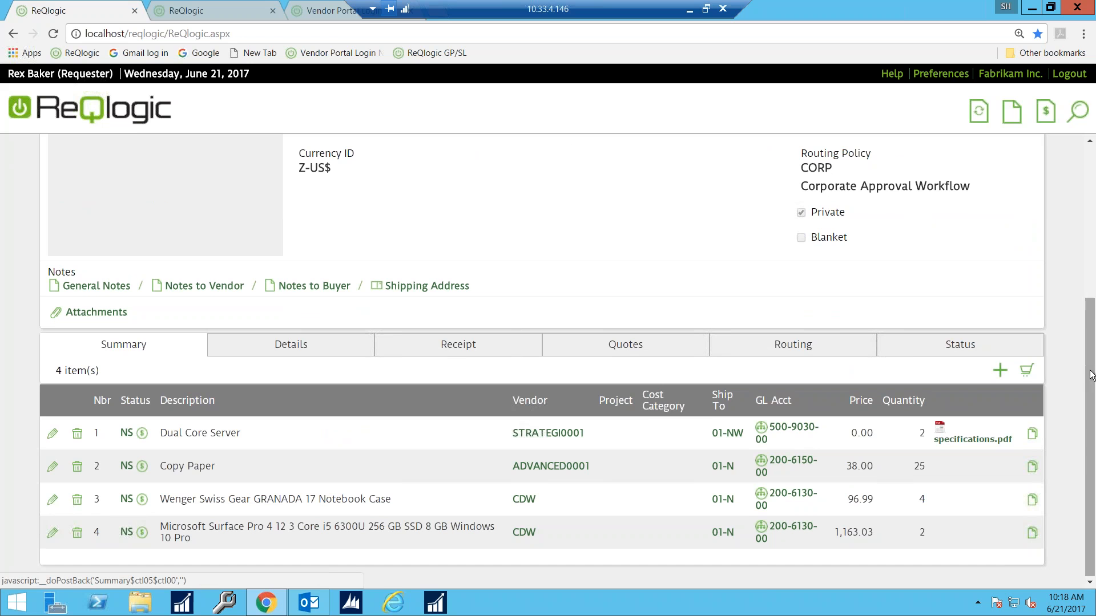
# Step: Open the header of requisition 10131 for editing and review its fields and line items
pyautogui.scroll(1, 1081, 285)
pyautogui.scroll(2, 1081, 285)
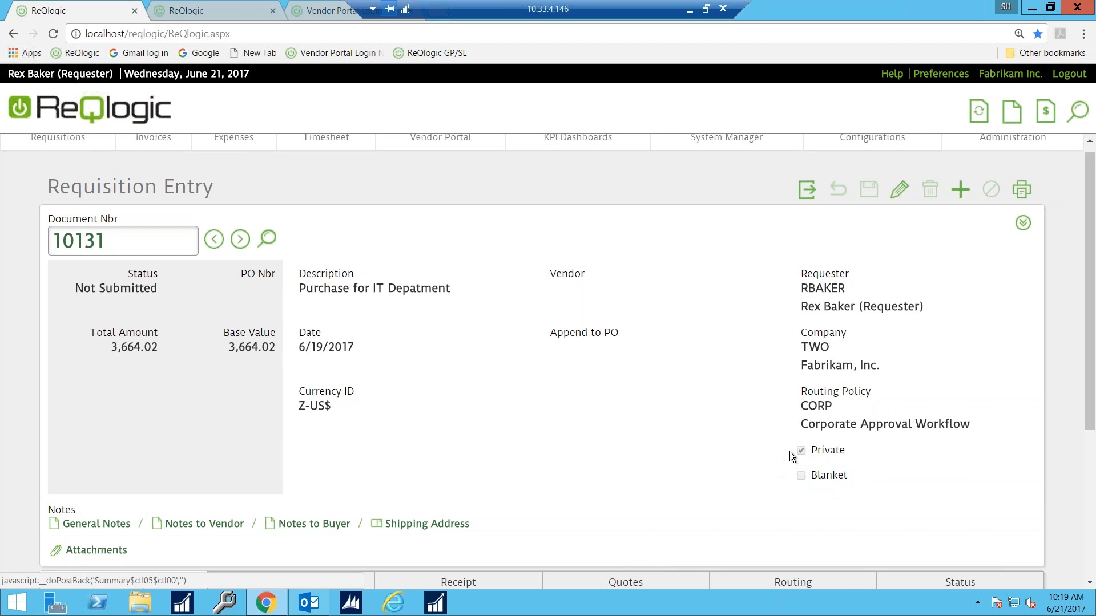
pyautogui.click(899, 189)
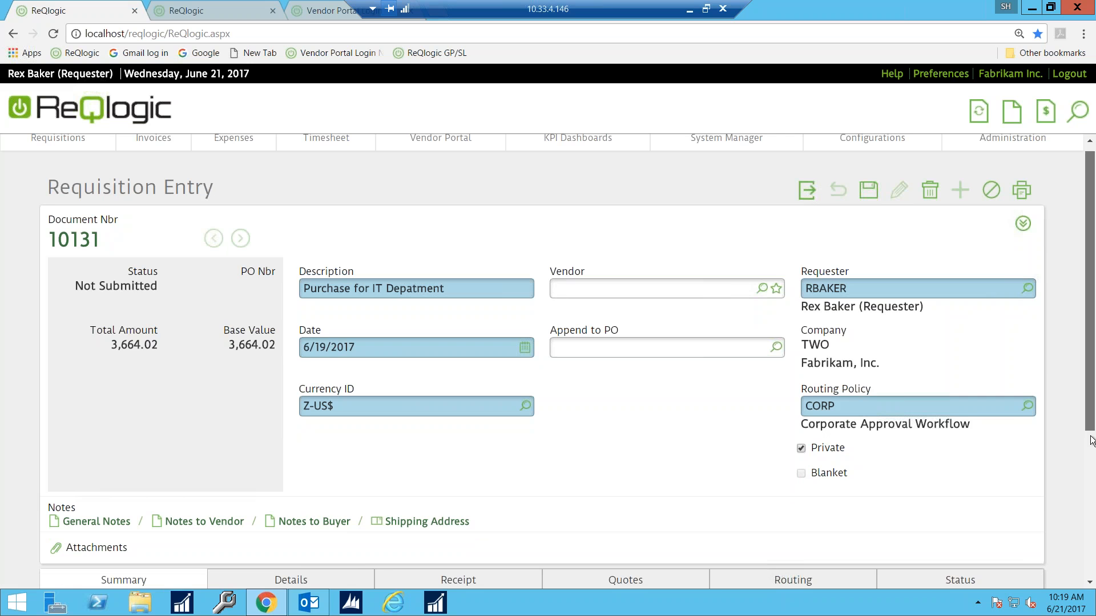
pyautogui.scroll(-4, 1091, 439)
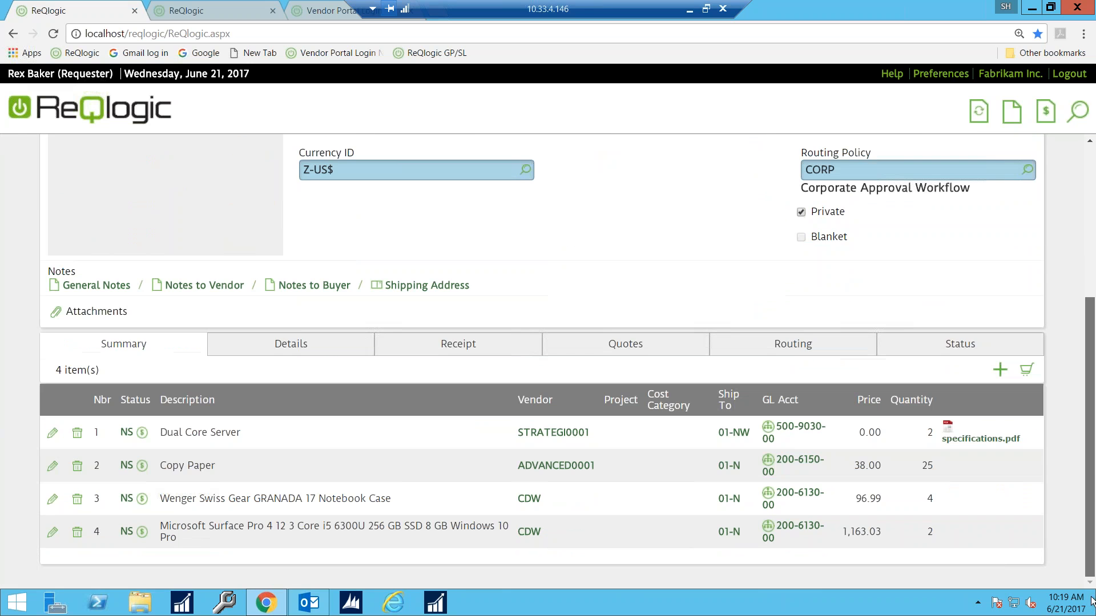
pyautogui.scroll(4, 1086, 475)
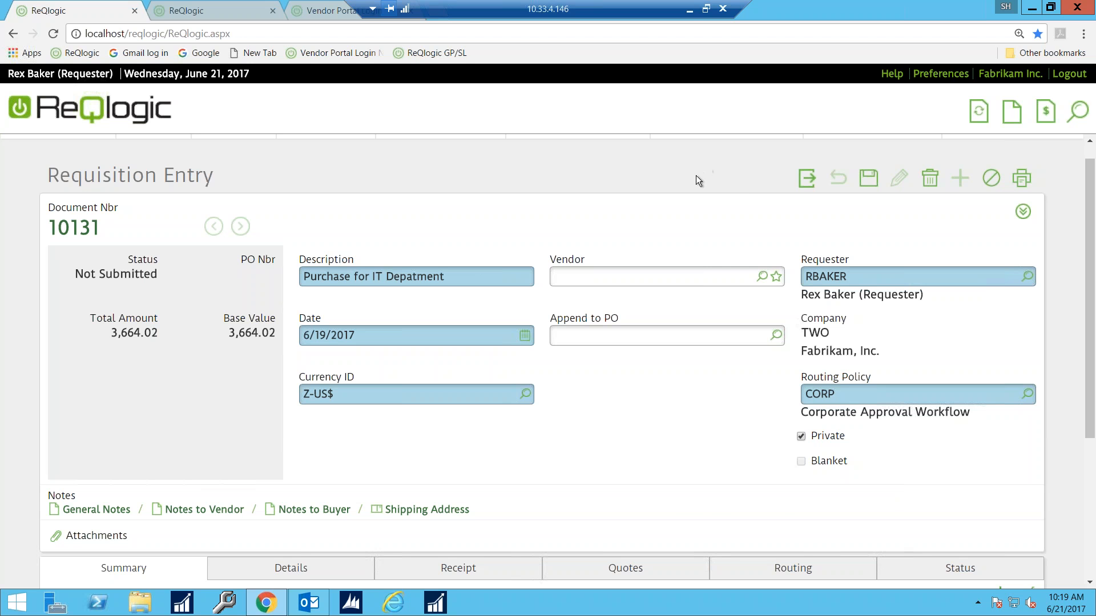
# Step: Switch to PowerPoint, start the slide show from the "Making Smarter Purchases" slide and advance to "Limiting Maverick Spending"
pyautogui.click(689, 9)
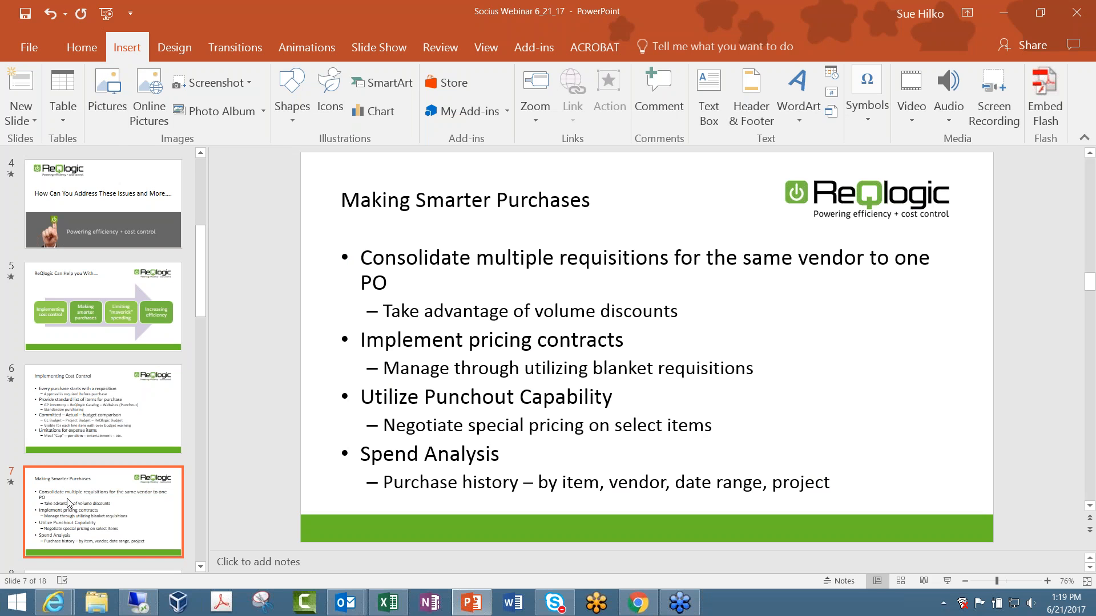
pyautogui.hotkey('shift', 'F5')
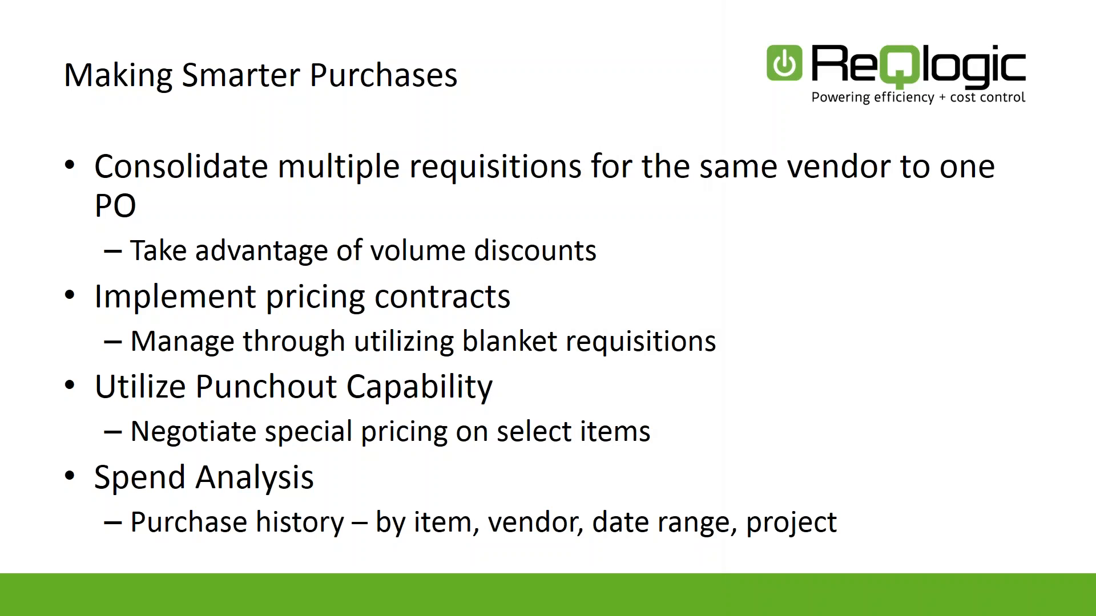
pyautogui.press('Right')
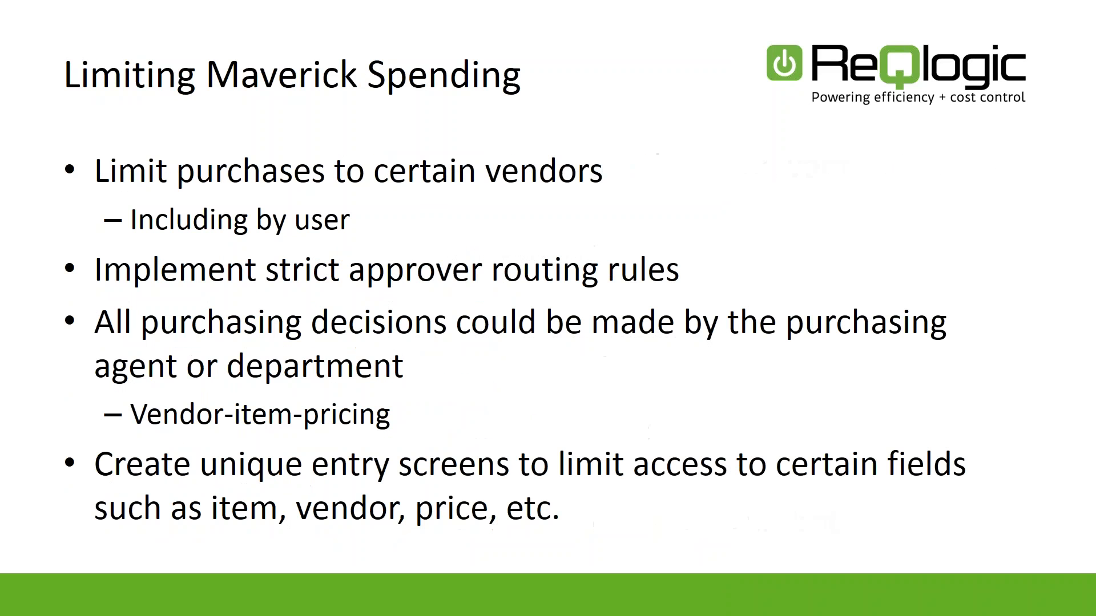
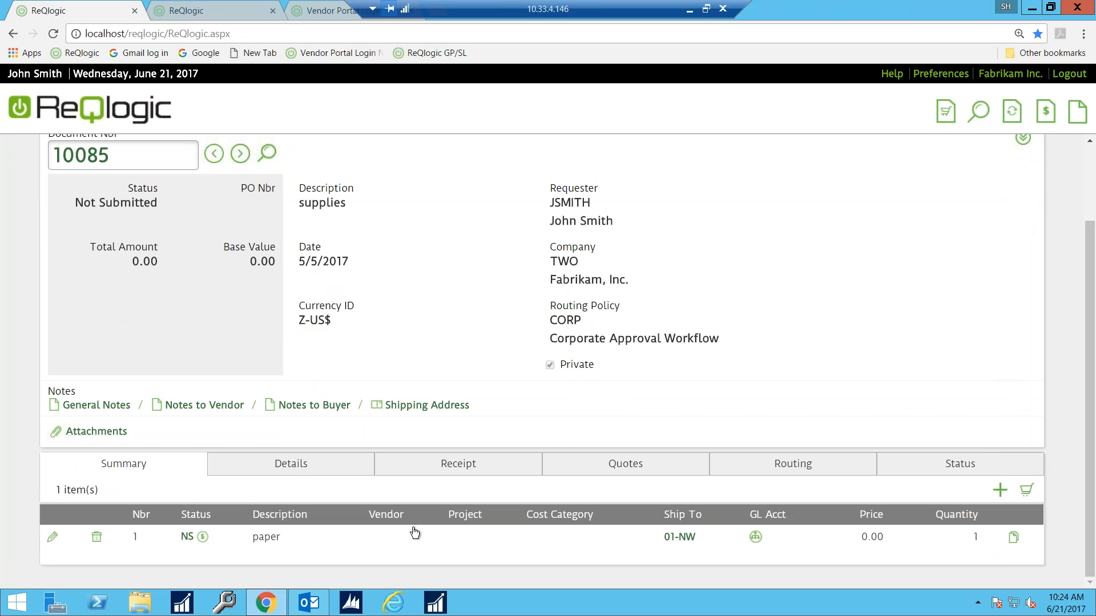
# Step: Open the paper line of requisition 10085 for editing and examine the fields available in its restricted entry screen
pyautogui.click(52, 537)
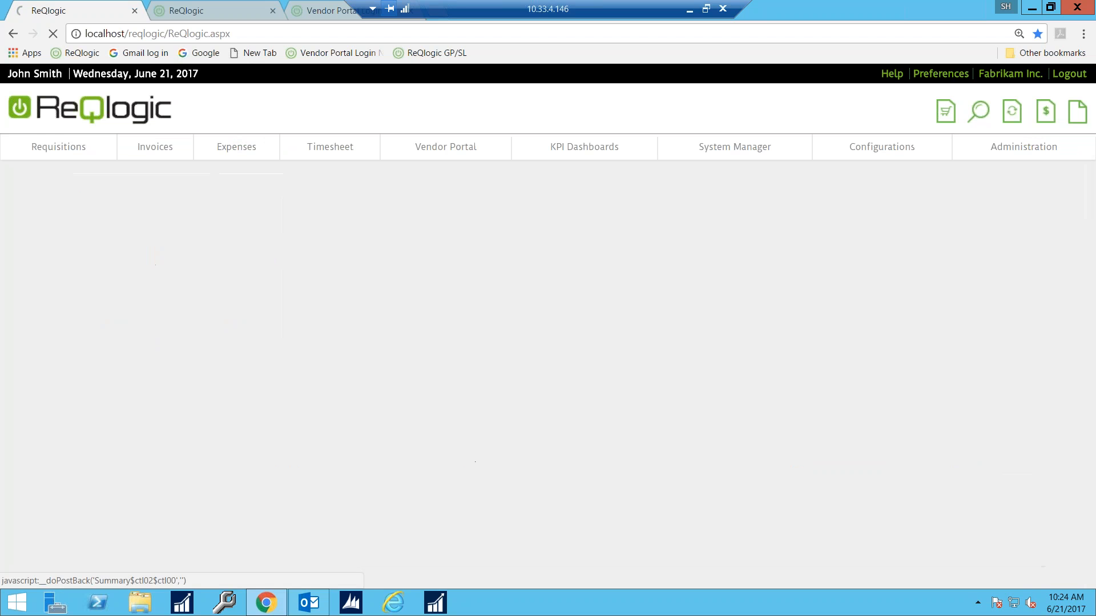
pyautogui.scroll(-5, 971, 463)
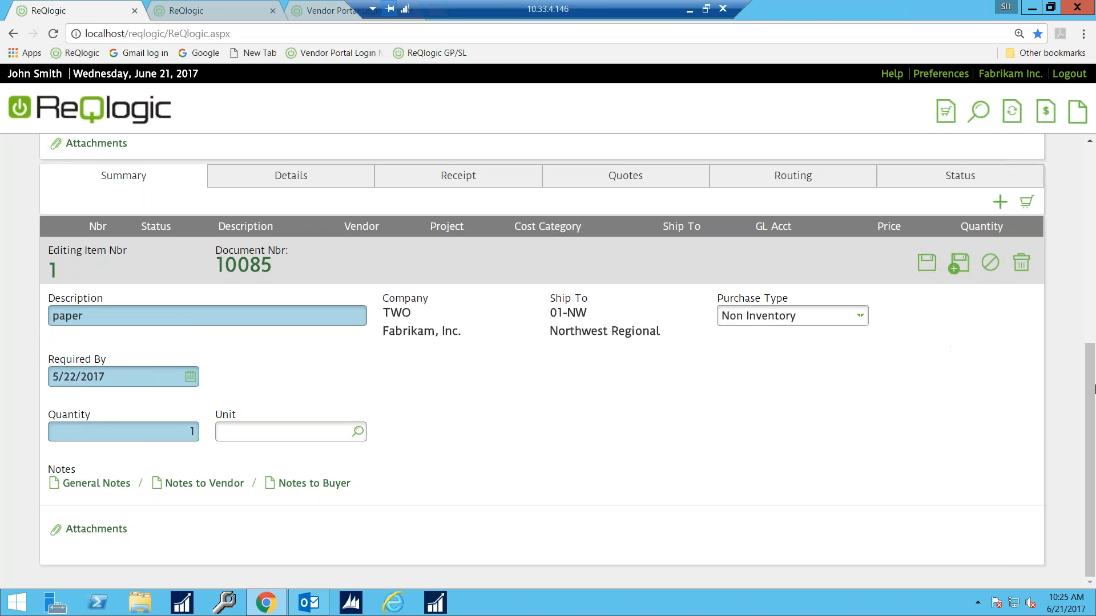
pyautogui.scroll(7, 1068, 281)
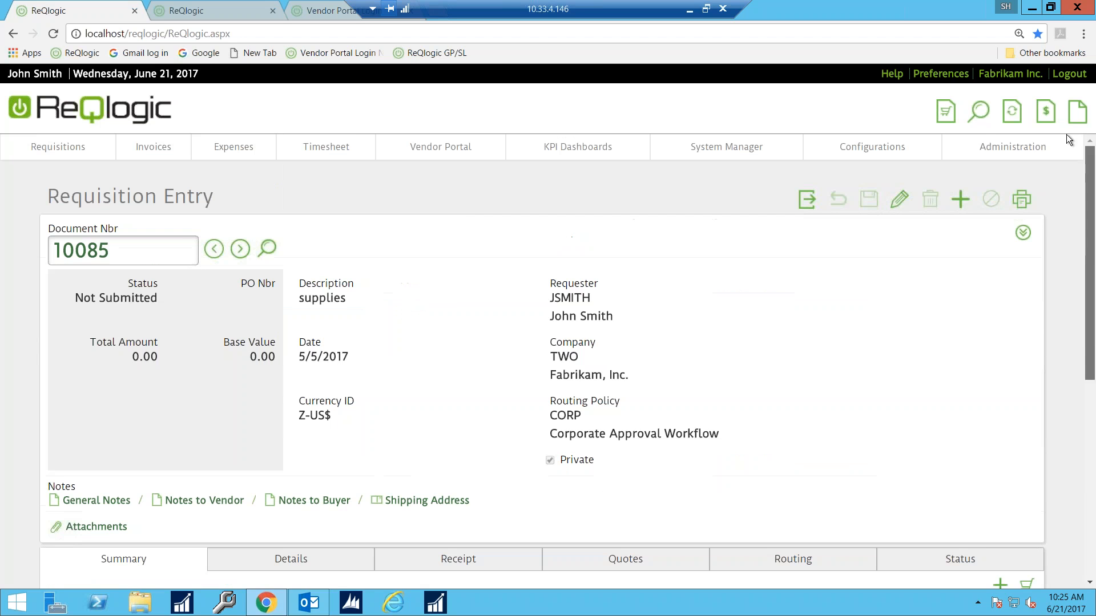
# Step: Log out and log back in to Fabrikam Inc. with the requester account's user ID
pyautogui.click(1068, 73)
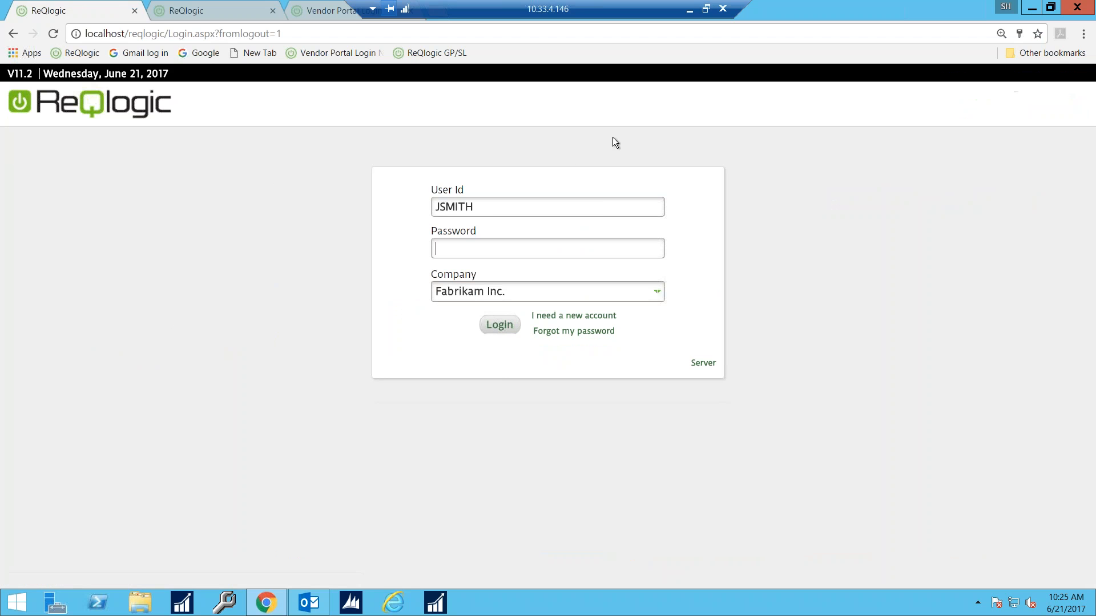
pyautogui.moveTo(500, 209); pyautogui.dragTo(396, 223)
pyautogui.write('rb')
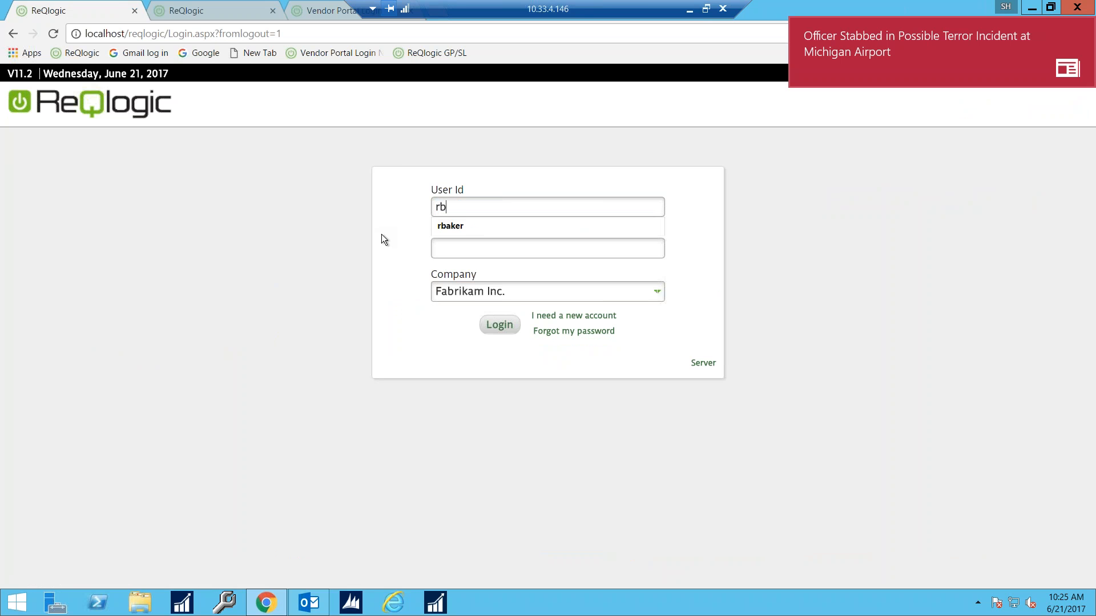
pyautogui.click(1083, 27)
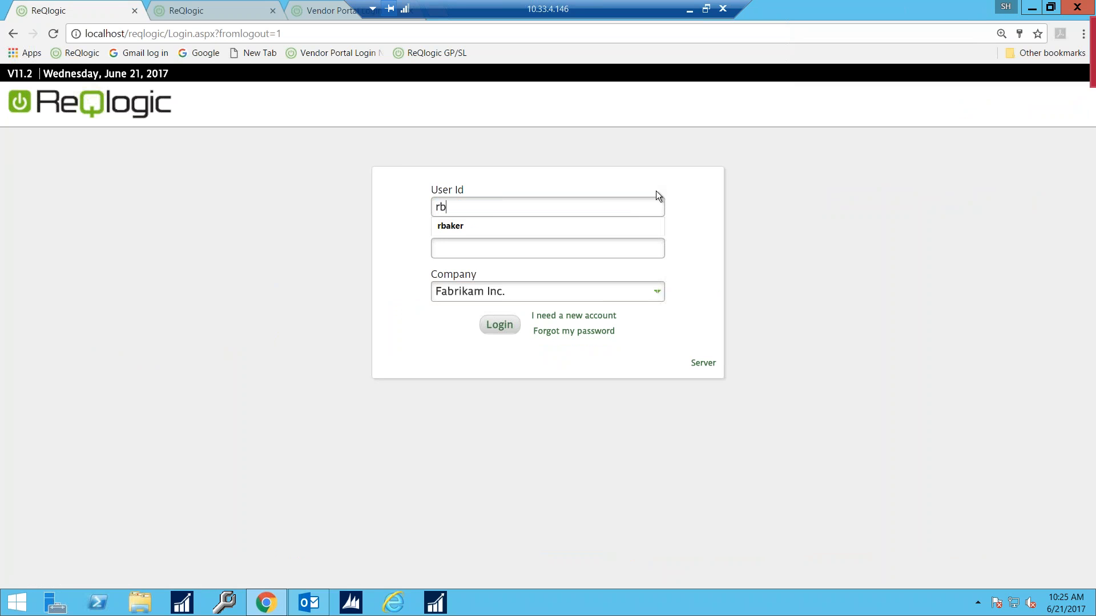
pyautogui.press('Return')
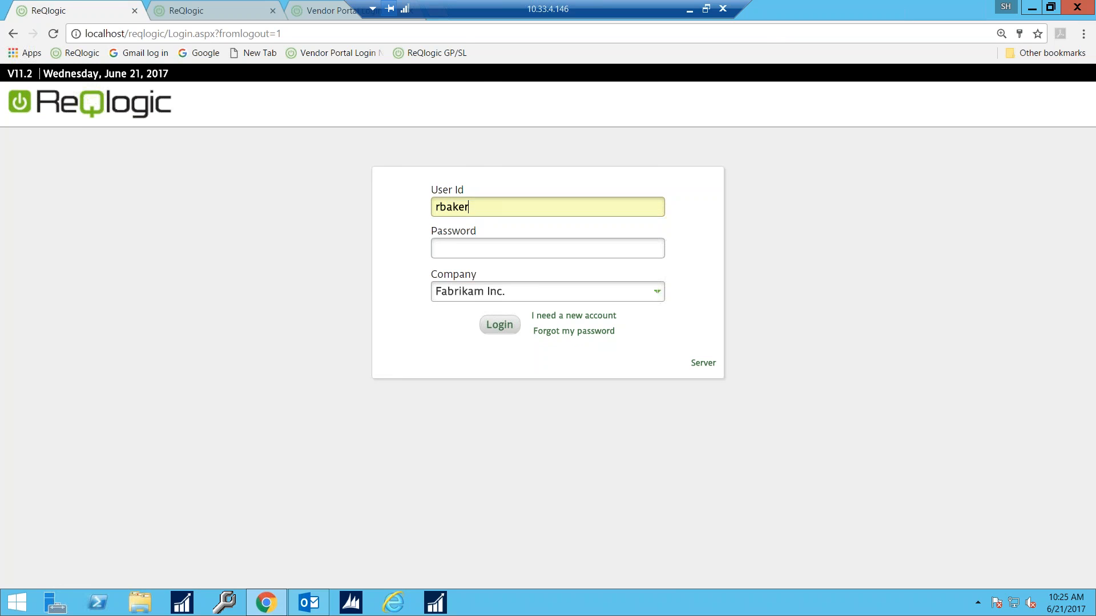
pyautogui.click(496, 326)
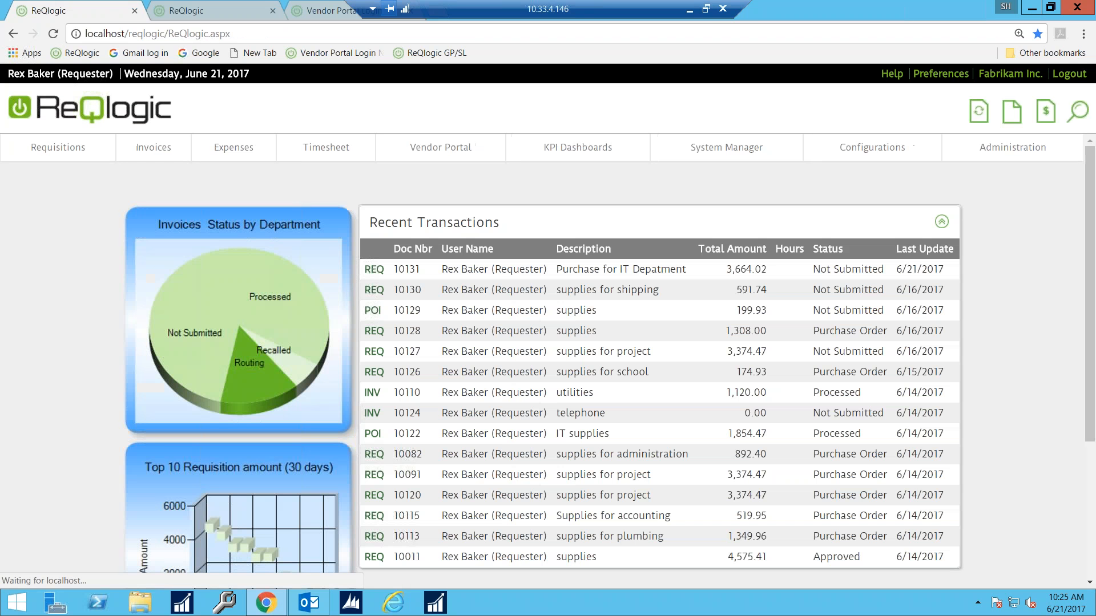
# Step: Open requisition 10131, start editing its Dual Core Server line and examine the entry fields available to the requester
pyautogui.click(374, 269)
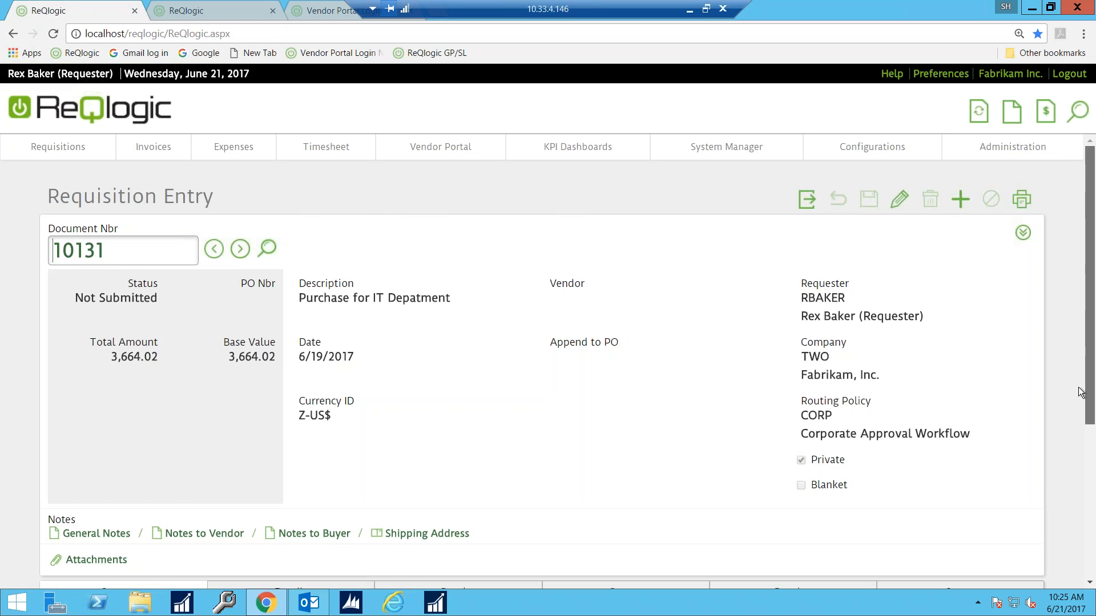
pyautogui.scroll(-2, 1057, 464)
pyautogui.scroll(-2, 1057, 464)
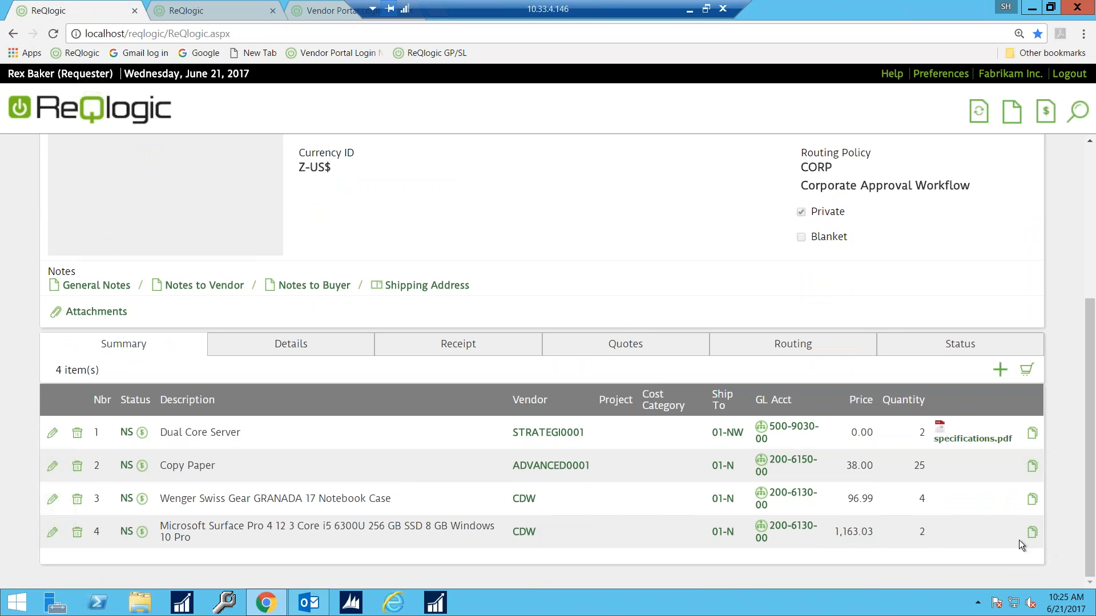
pyautogui.click(52, 432)
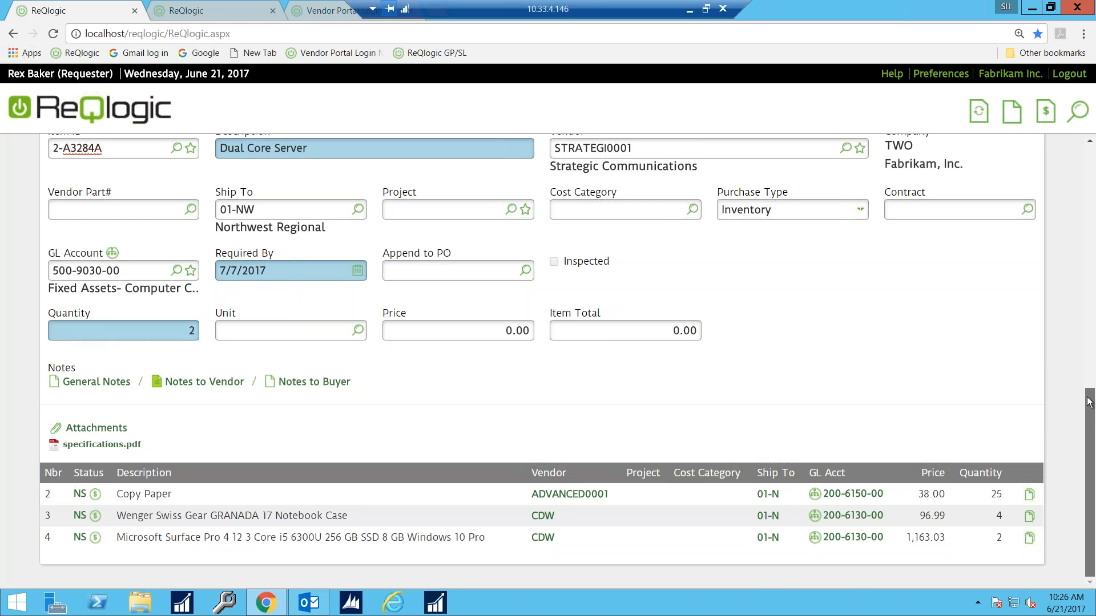
pyautogui.scroll(1, 1089, 397)
pyautogui.scroll(3, 1089, 398)
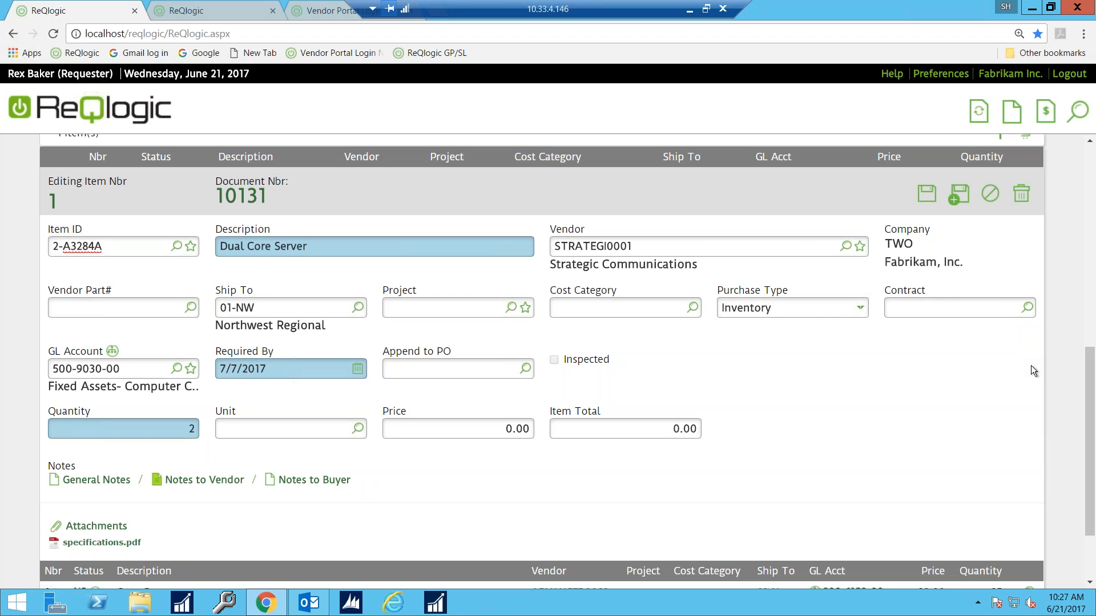
# Step: Set the Contract of the Dual Core Server line to BOSTON and save the item
pyautogui.click(1028, 310)
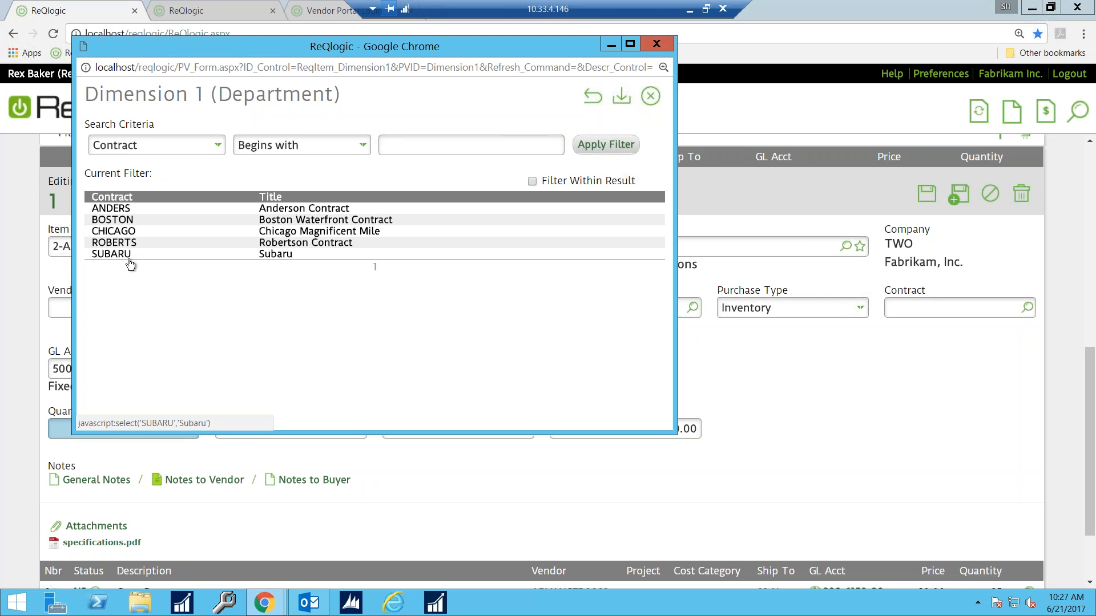
pyautogui.click(112, 219)
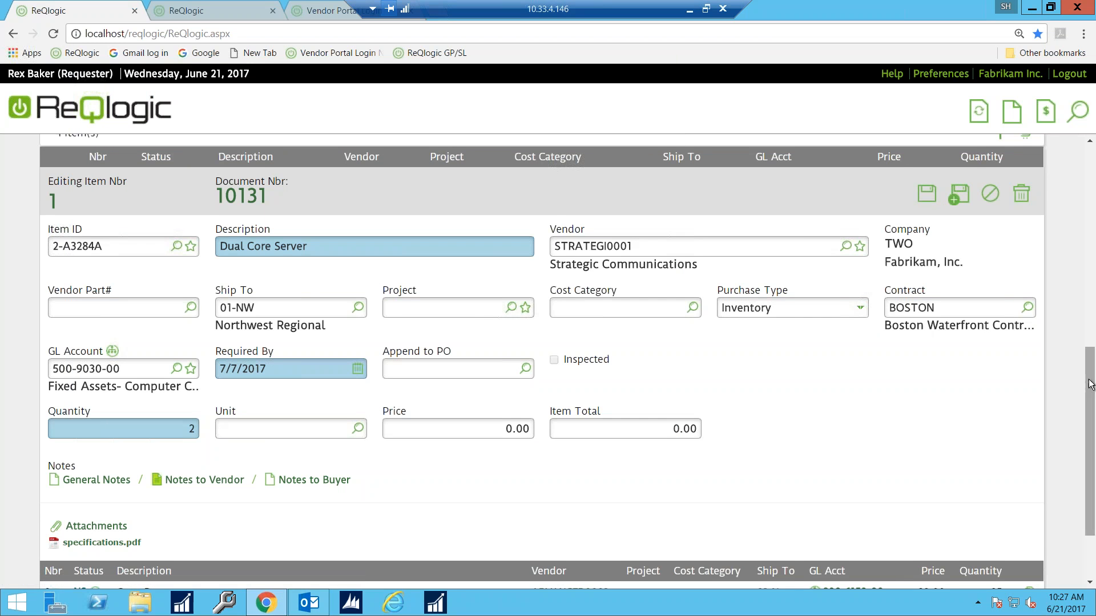
pyautogui.moveTo(1083, 377); pyautogui.dragTo(1060, 391)
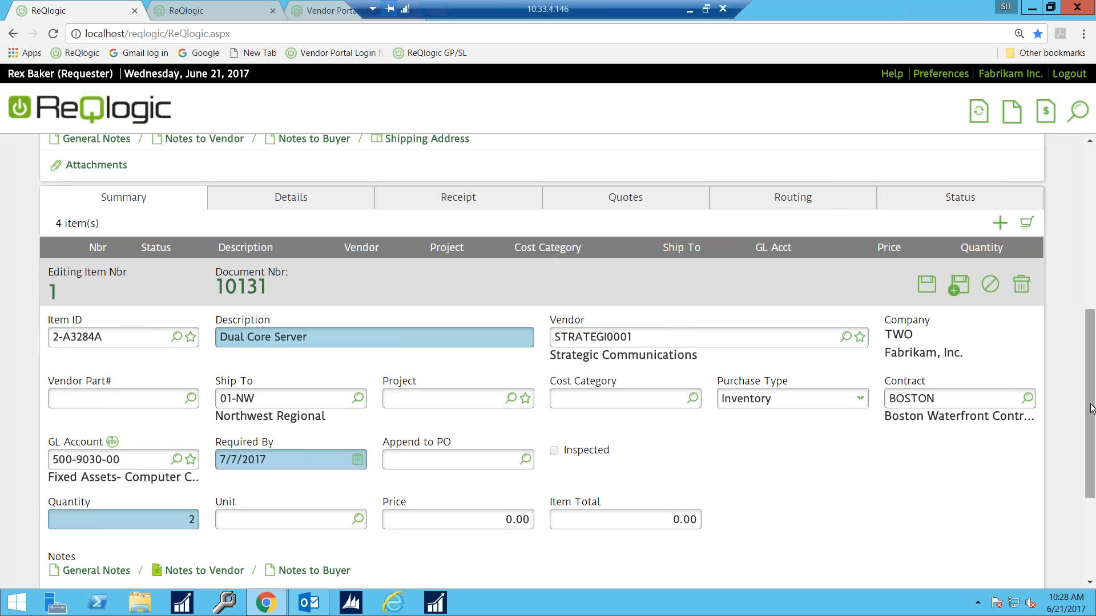
pyautogui.click(927, 285)
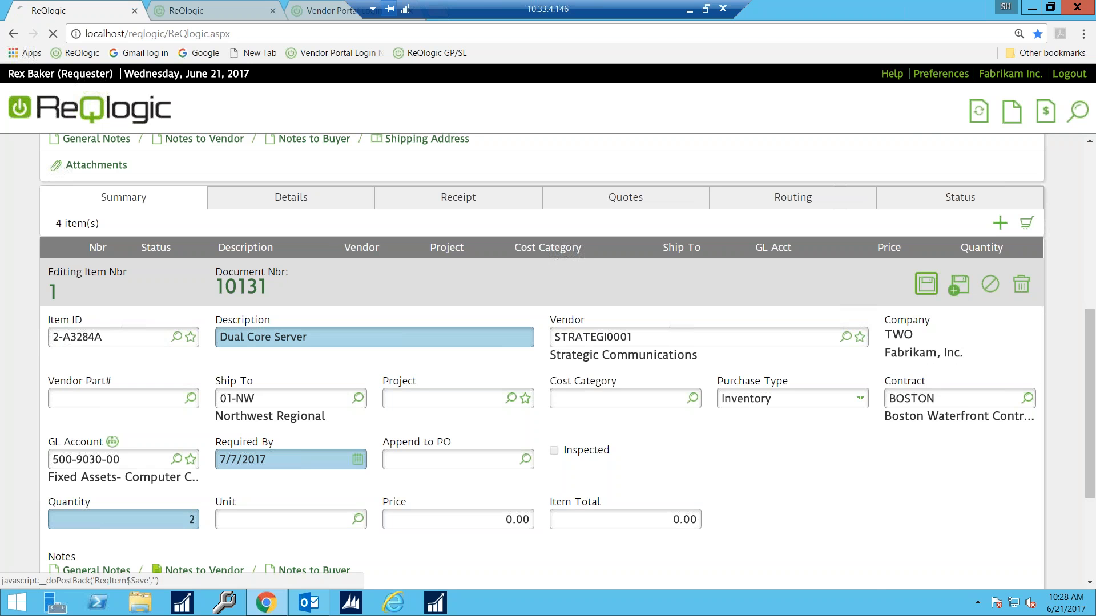
# Step: Collapse the header details of requisition 10131 above its line items
pyautogui.scroll(-5, 1086, 270)
pyautogui.scroll(5, 1085, 270)
pyautogui.click(1022, 232)
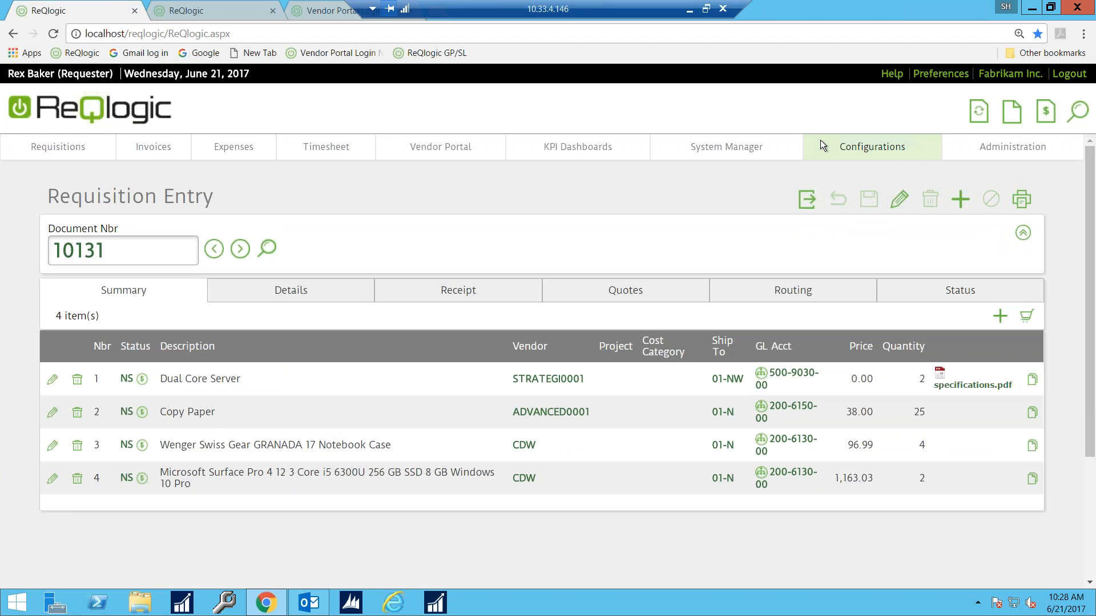
pyautogui.click(852, 149)
pyautogui.click(850, 148)
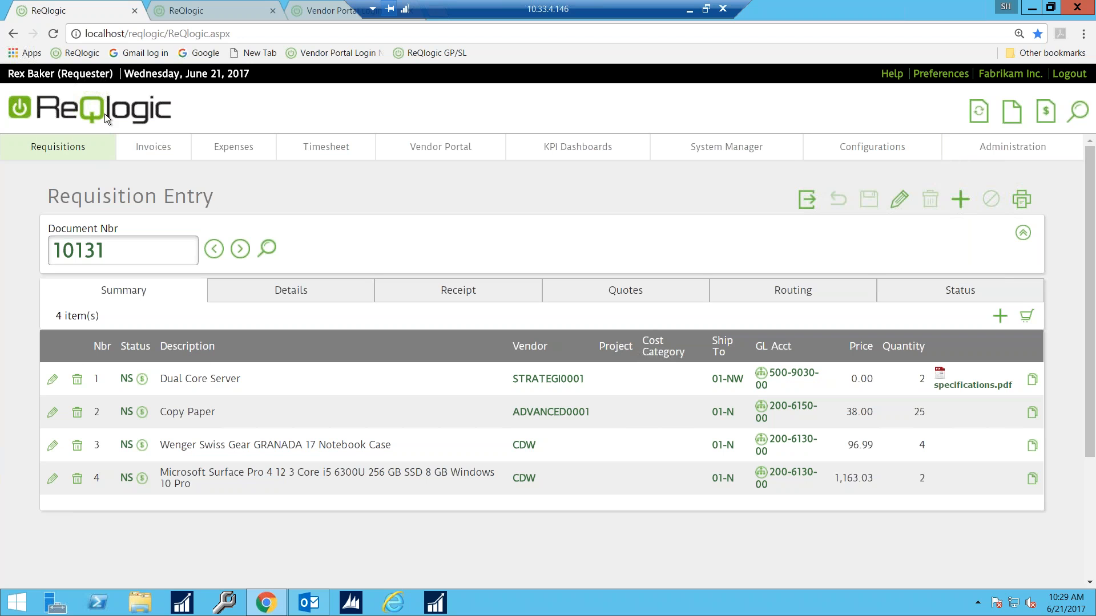
# Step: Return to the home page and reopen the Dual Core Server line of requisition 10131 for editing
pyautogui.click(153, 146)
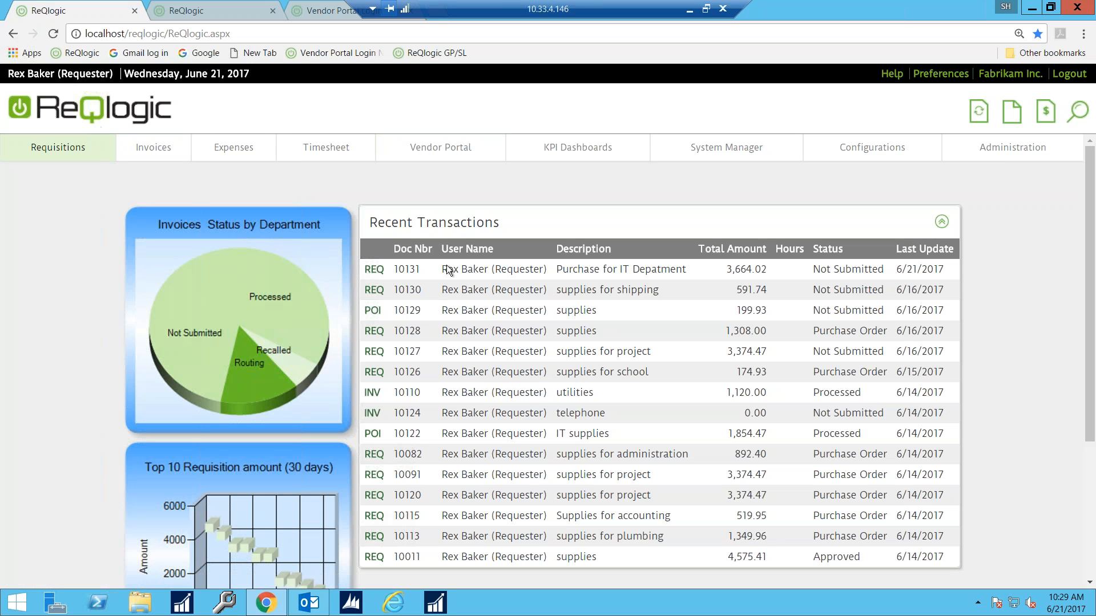
pyautogui.click(374, 269)
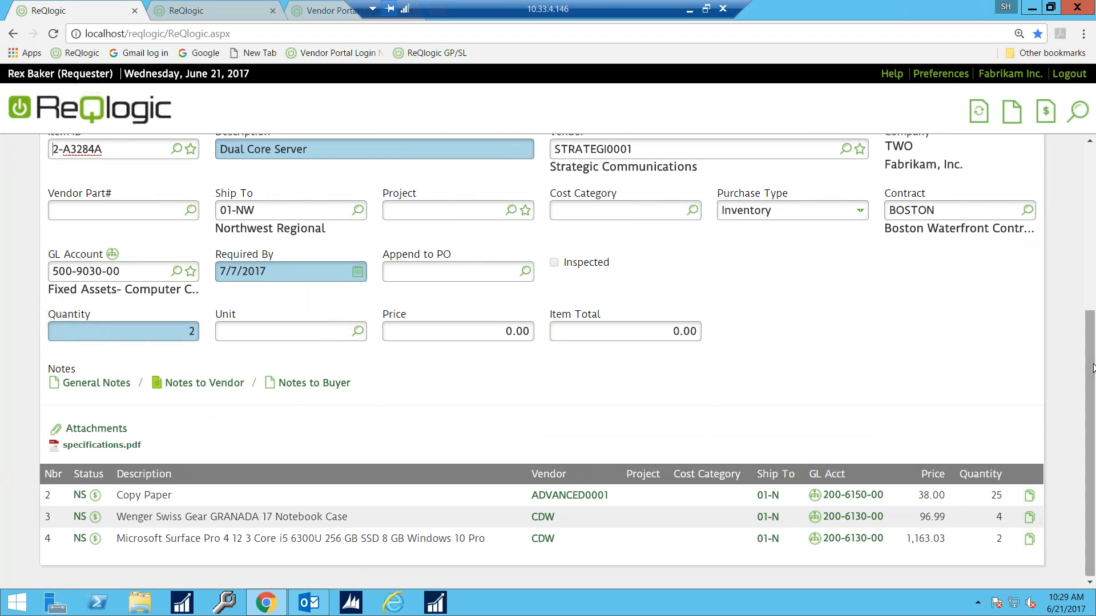
pyautogui.scroll(2, 1091, 320)
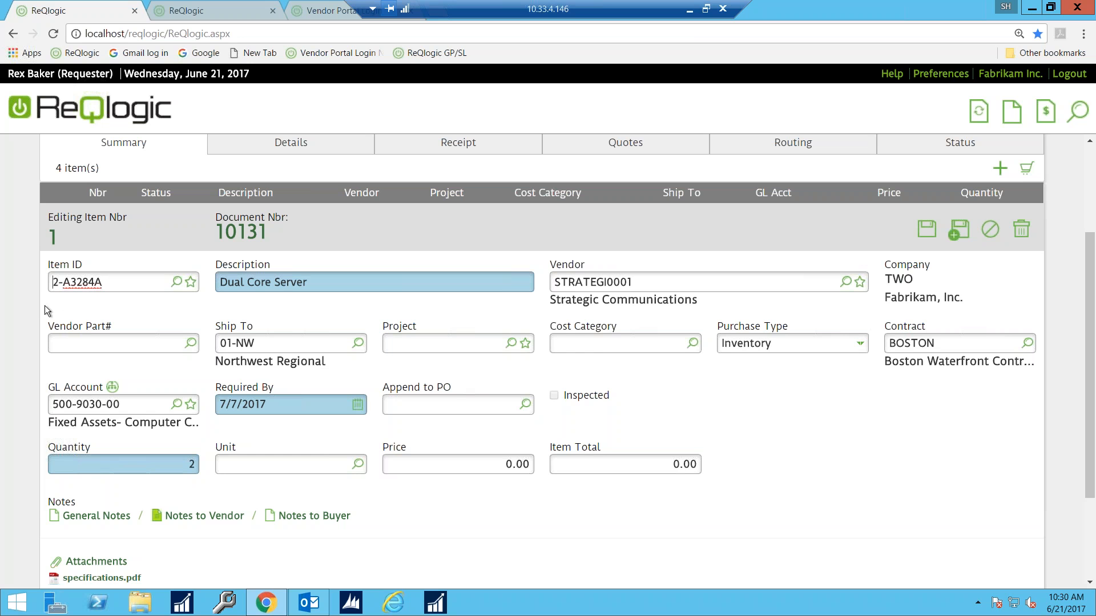
# Step: Look up the Item ID list for the Dual Core Server line, review its search criteria, and leave the lookup
pyautogui.click(176, 282)
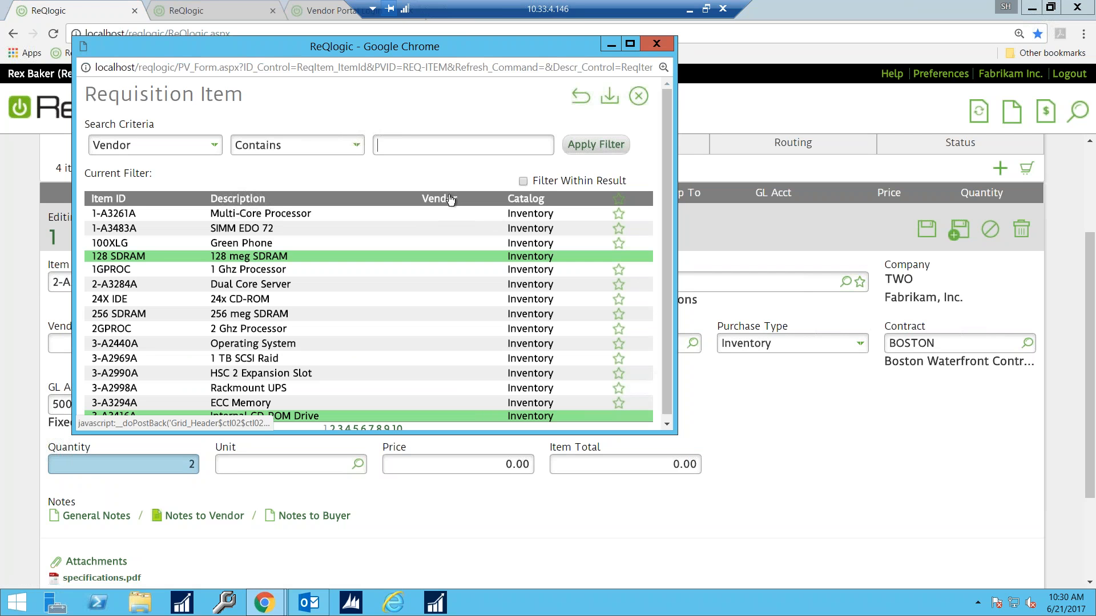
pyautogui.click(215, 148)
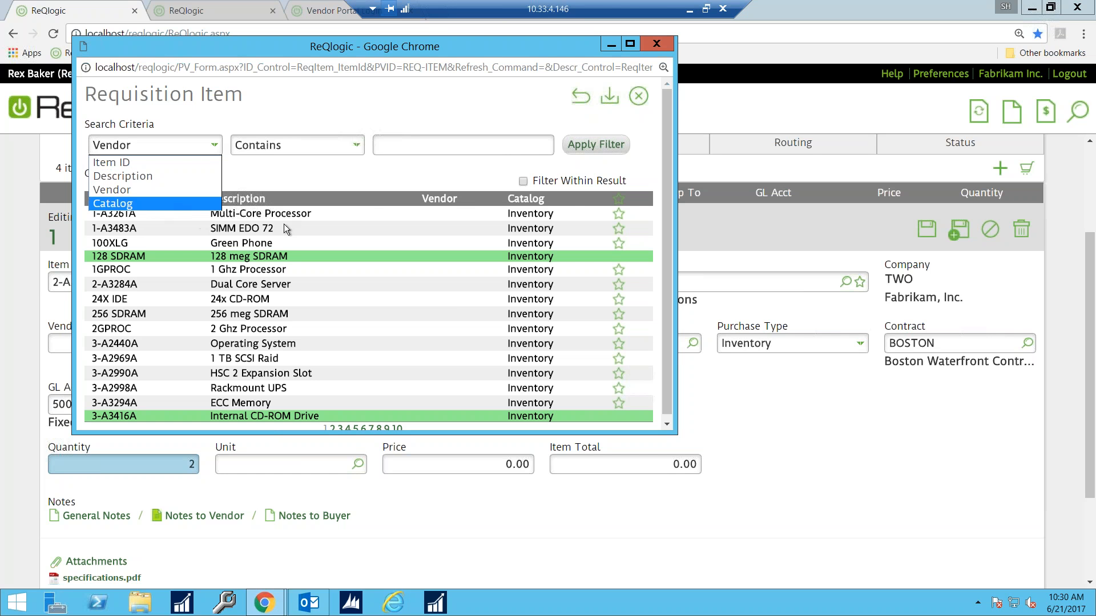
pyautogui.click(570, 197)
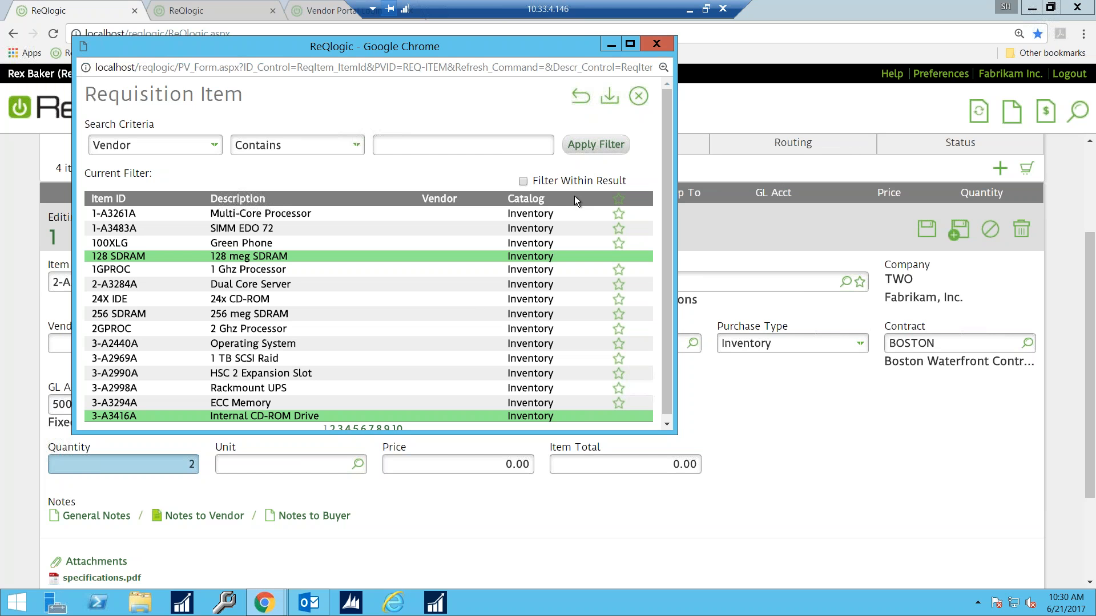
pyautogui.click(611, 47)
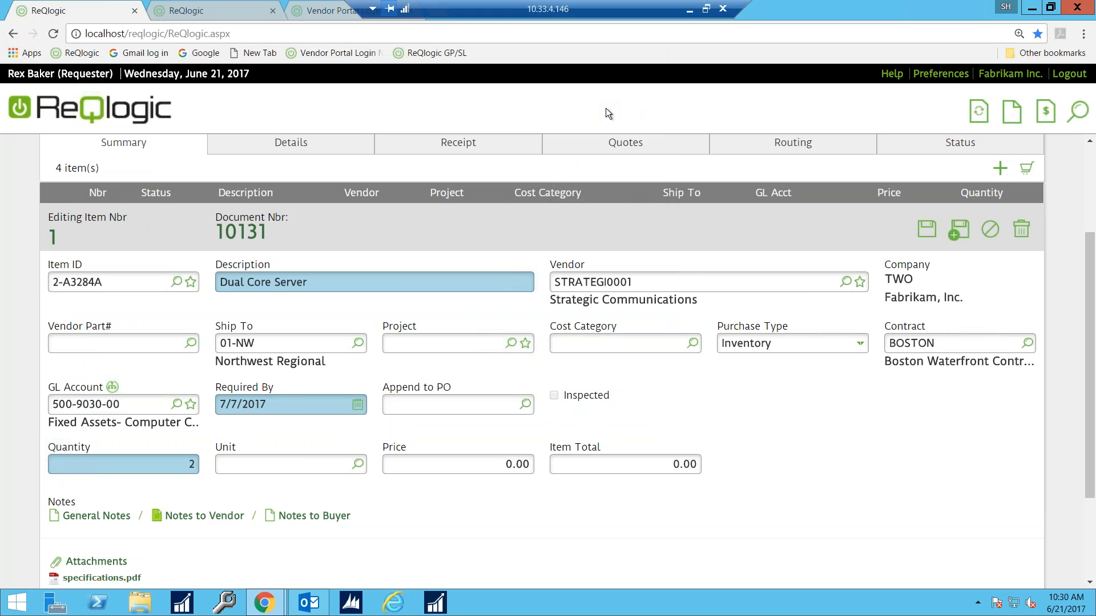
# Step: Save the Dual Core Server line and return to the start of requisition 10131
pyautogui.click(926, 233)
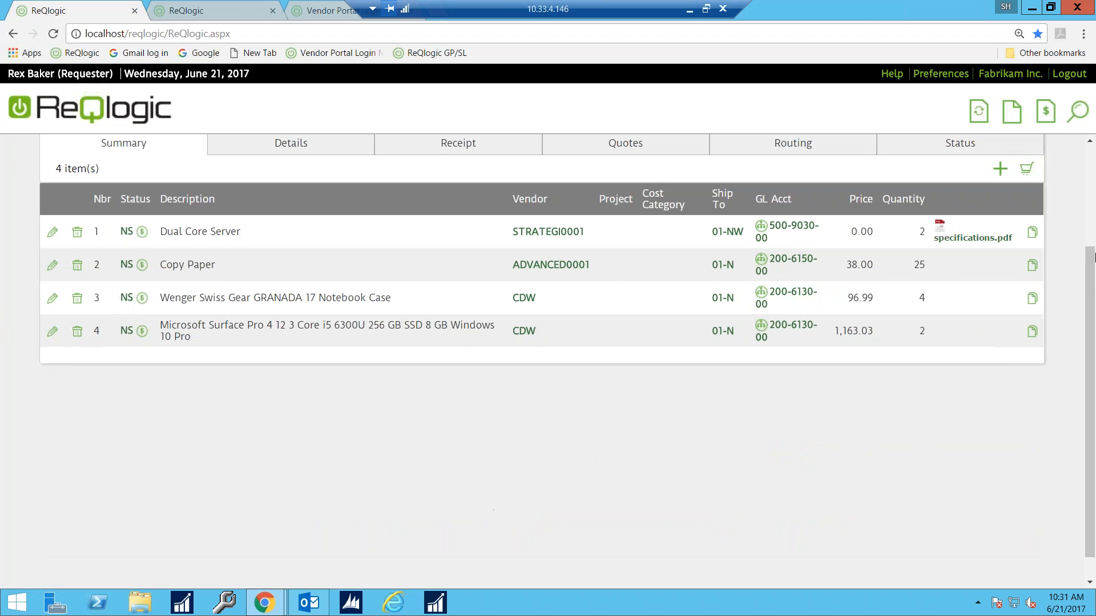
pyautogui.moveTo(1088, 264); pyautogui.dragTo(1068, 200)
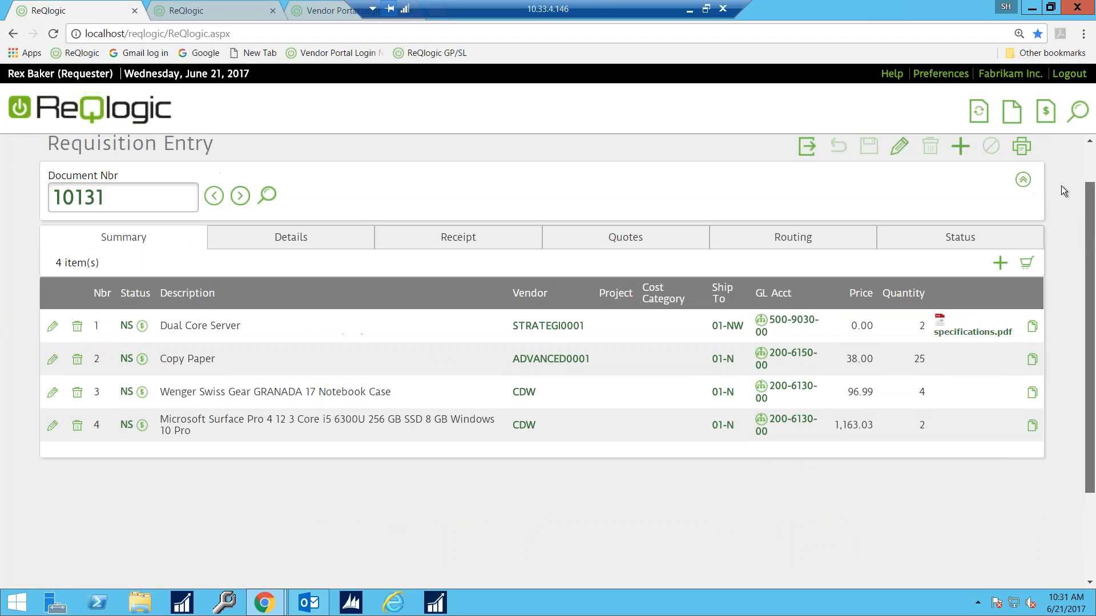
pyautogui.scroll(1, 1059, 188)
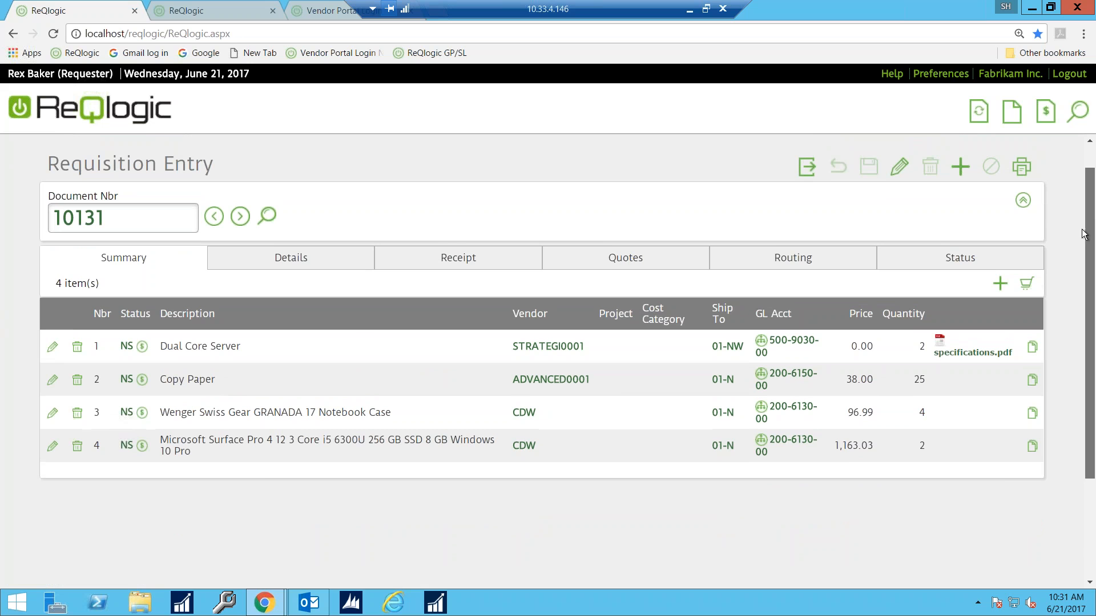
pyautogui.scroll(1, 1079, 229)
pyautogui.scroll(1, 1080, 228)
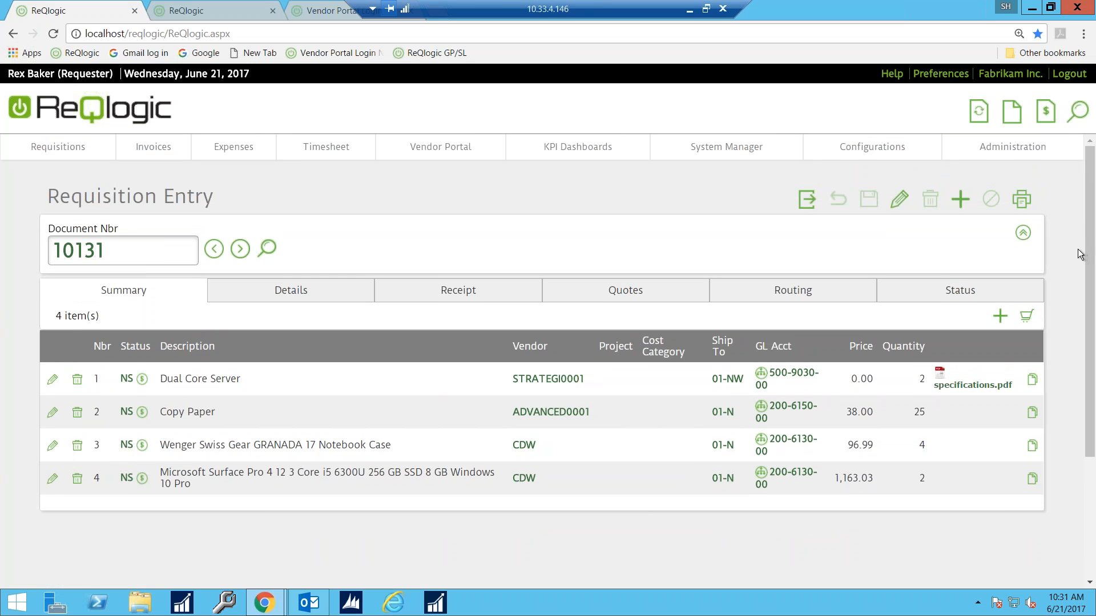
# Step: Open the CORP-REQUISITIONS routing policy and examine its approval settings and routing steps
pyautogui.click(714, 151)
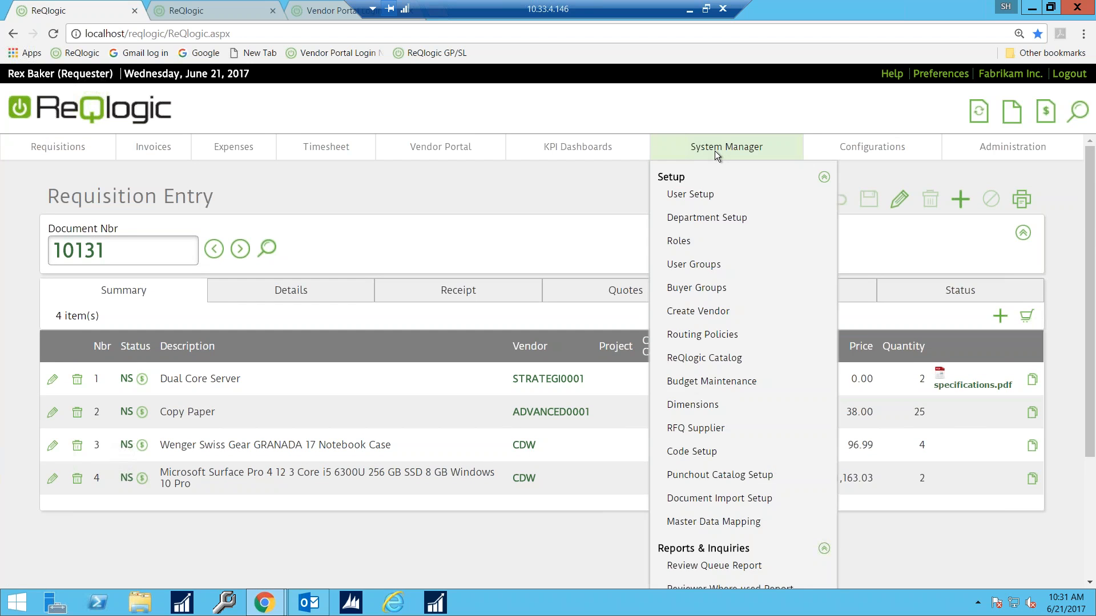
pyautogui.click(712, 337)
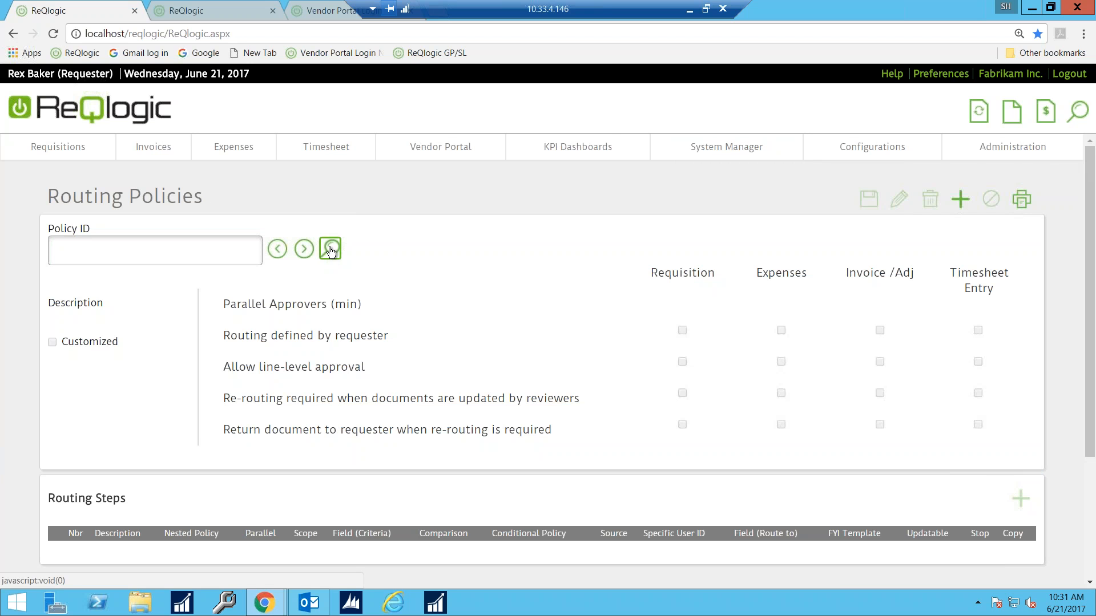
pyautogui.click(331, 250)
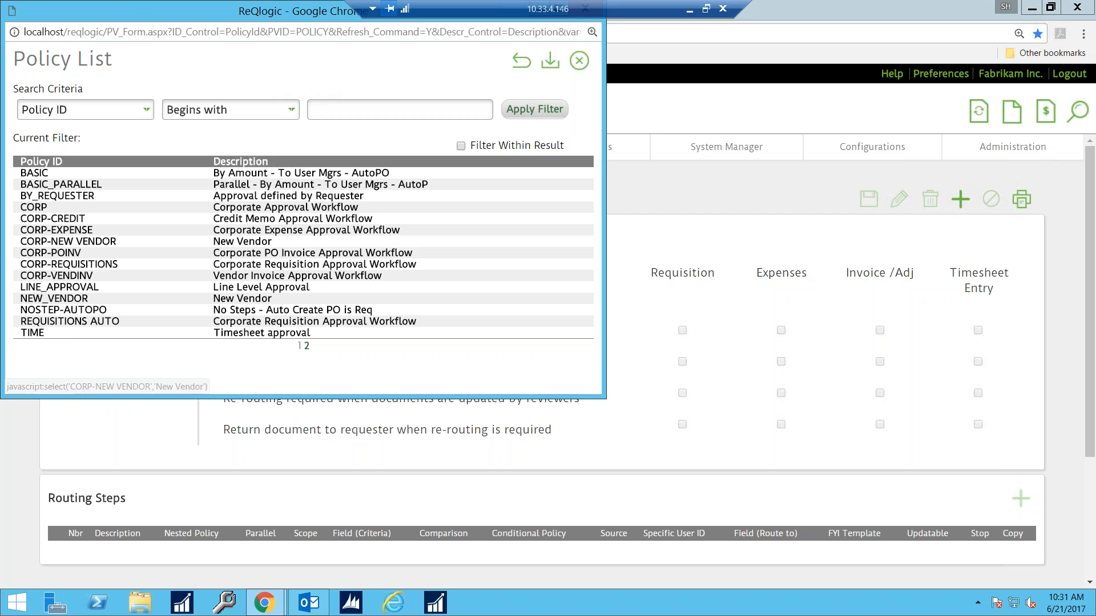
pyautogui.click(105, 264)
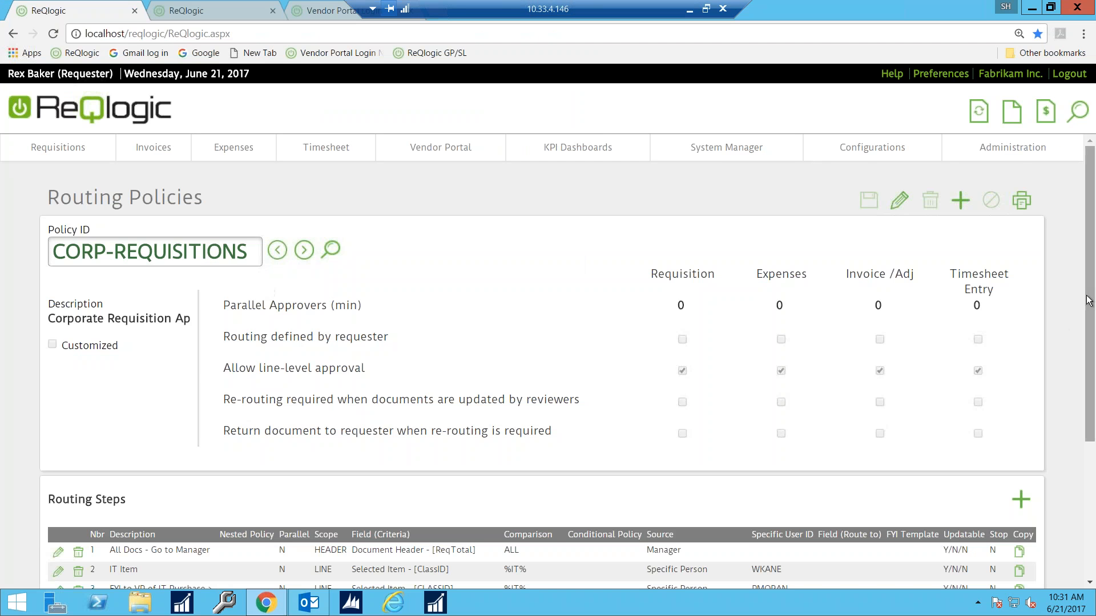
pyautogui.scroll(-2, 1084, 321)
pyautogui.scroll(-2, 1084, 320)
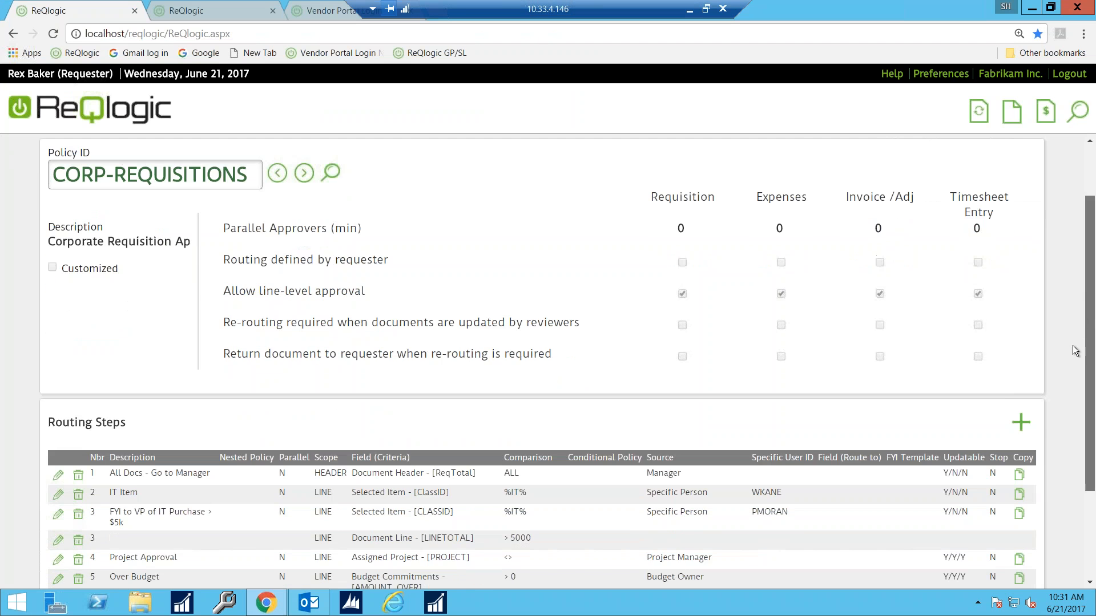
pyautogui.scroll(-2, 1066, 371)
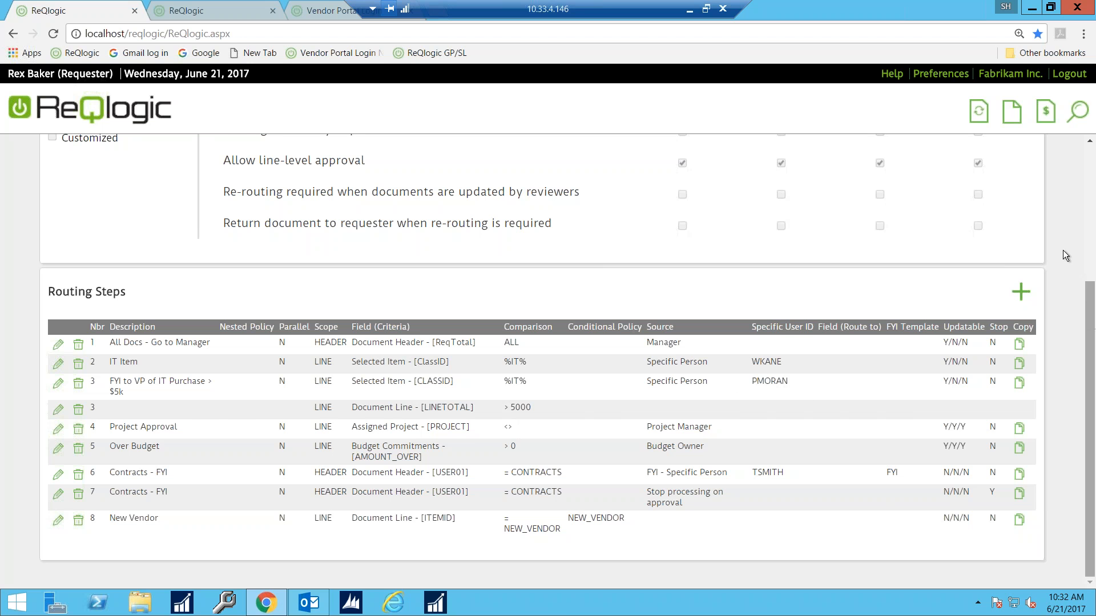
pyautogui.scroll(3, 1059, 243)
pyautogui.scroll(1, 1047, 188)
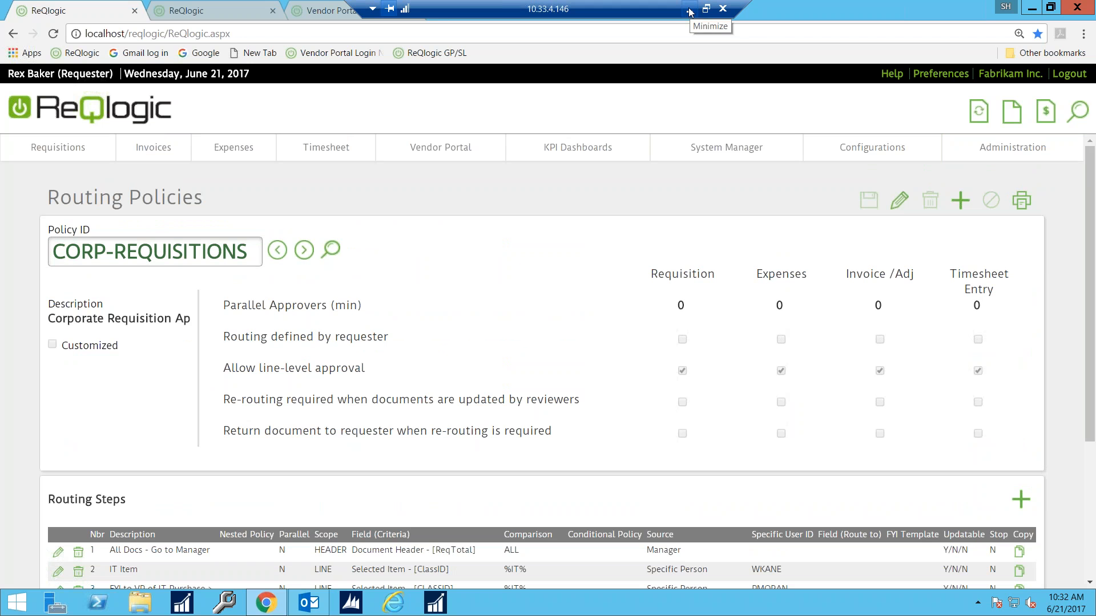
# Step: Return to the ReQlogic home page and switch to the PowerPoint presentation outside the remote session
pyautogui.click(69, 111)
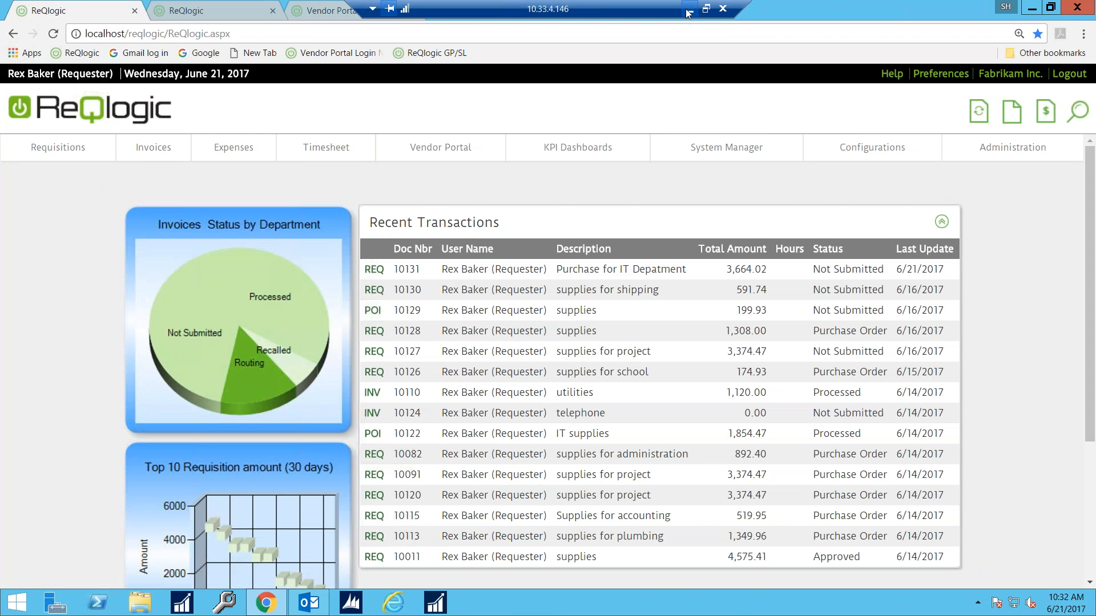
pyautogui.click(688, 10)
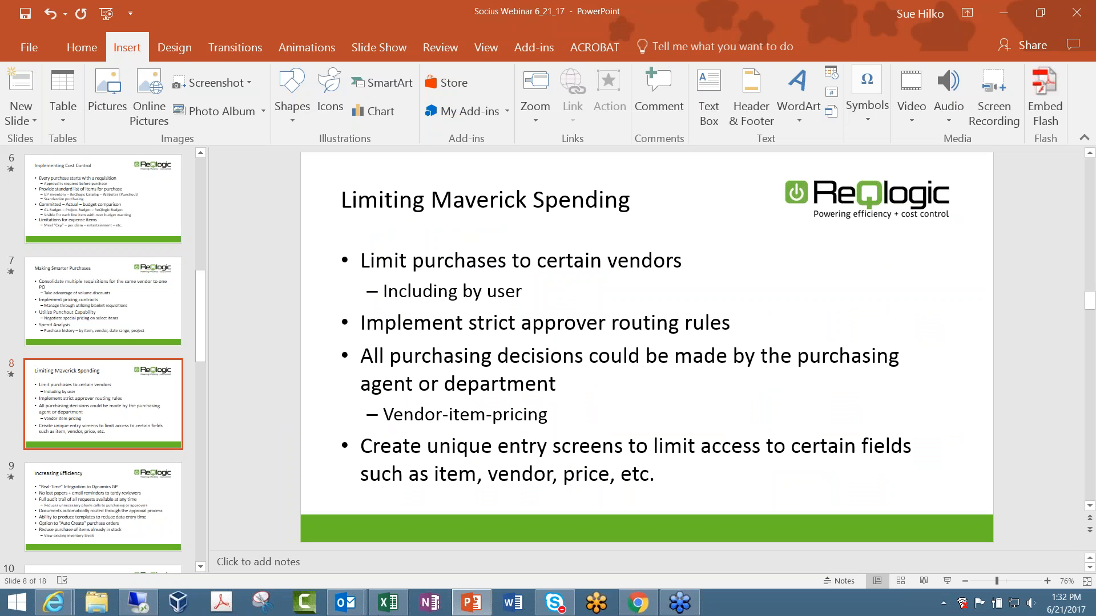
# Step: Present the slideshow from the Limiting Maverick Spending slide and advance to the Increasing Efficiency slide
pyautogui.moveTo(473, 604)
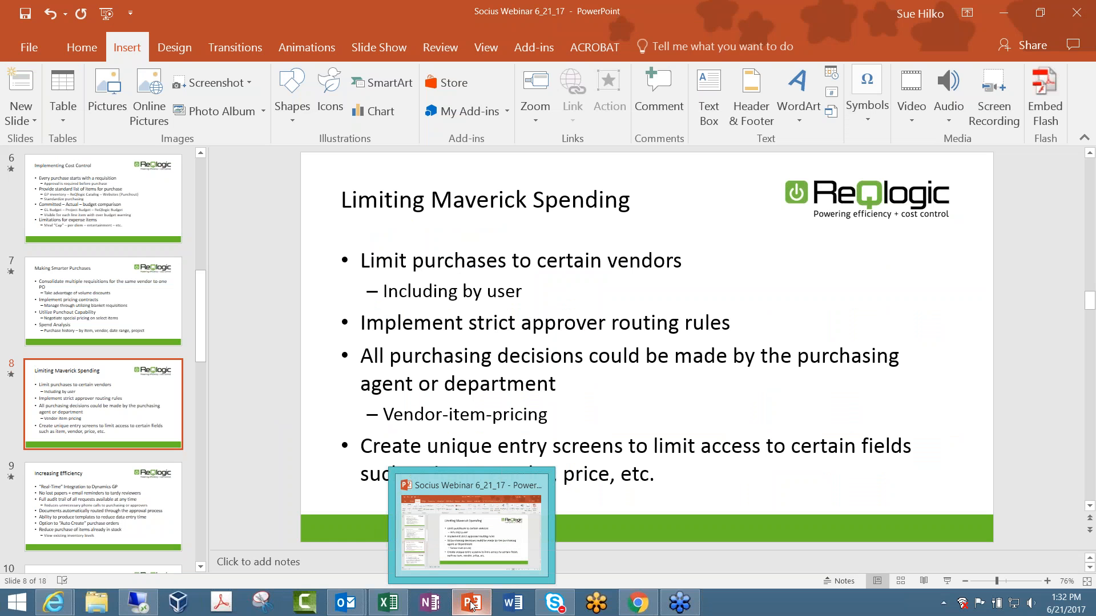
pyautogui.click(437, 571)
pyautogui.hotkey('shift', 'F5')
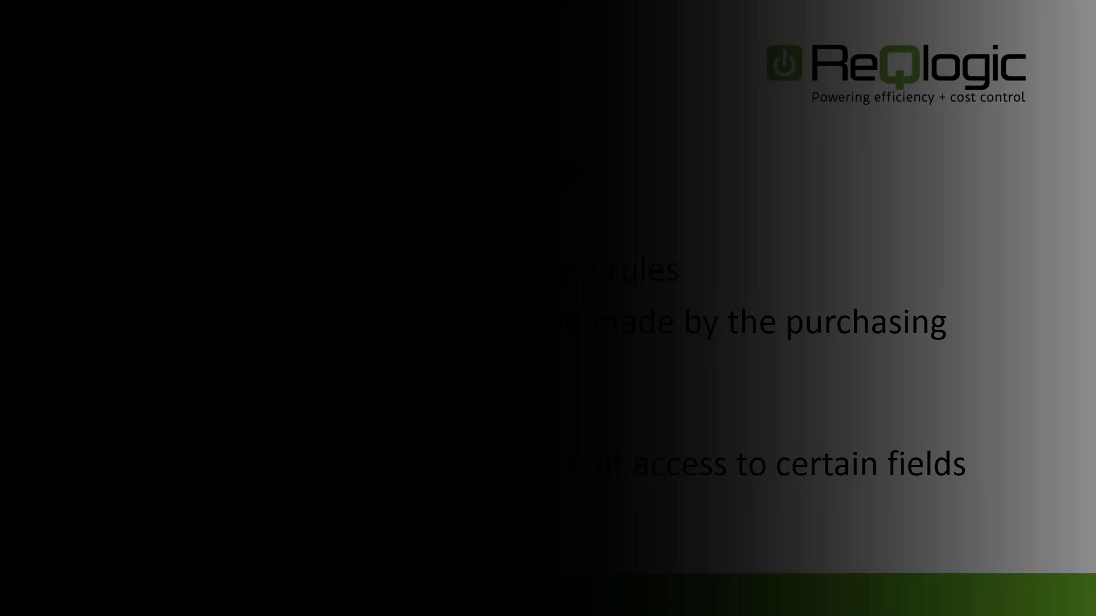
pyautogui.press('Right')
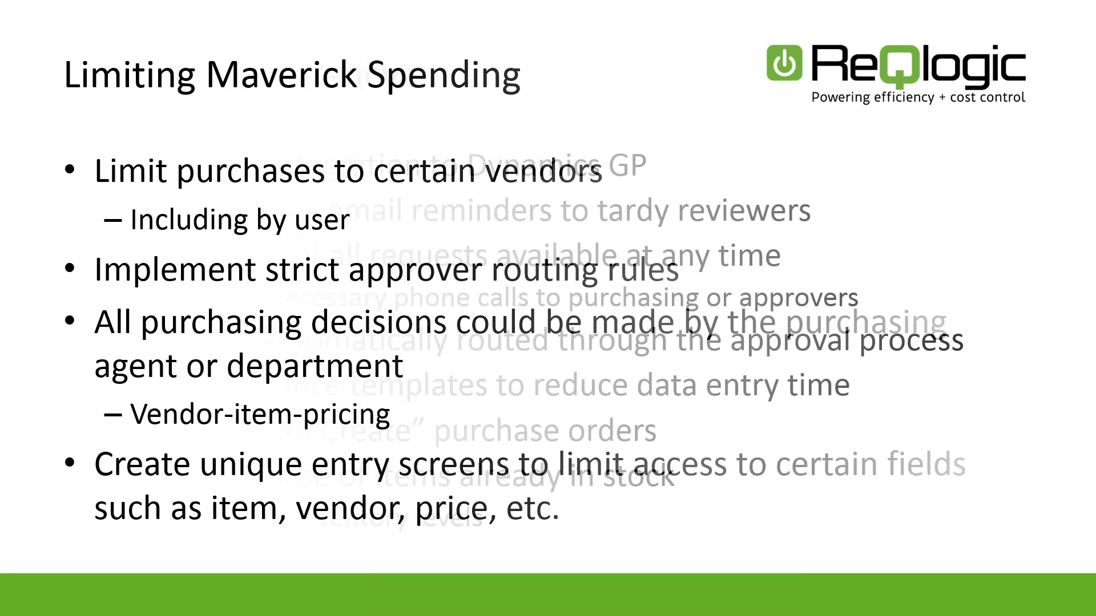
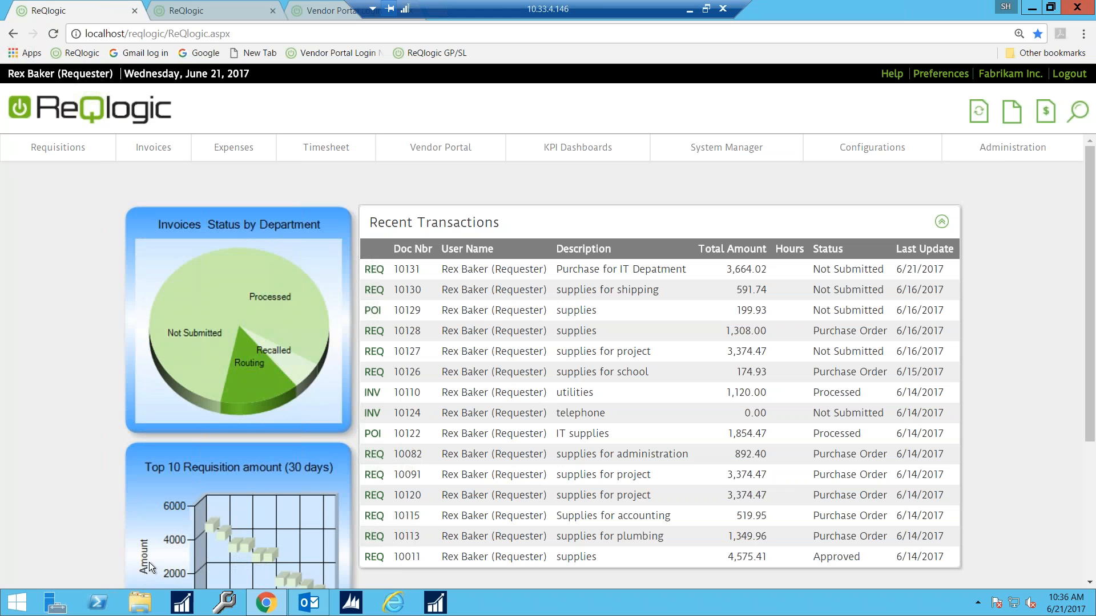
# Step: Open the mobile ReQlogic site and log in to Fabrikam Inc. with the manager's user ID
pyautogui.click(207, 8)
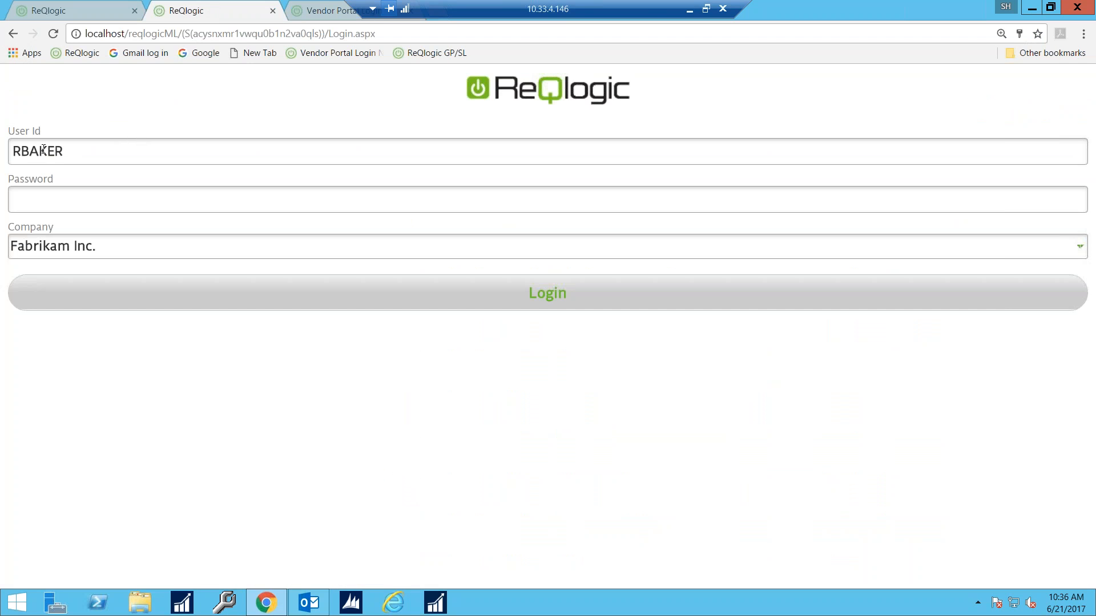
pyautogui.moveTo(74, 151); pyautogui.dragTo(6, 158)
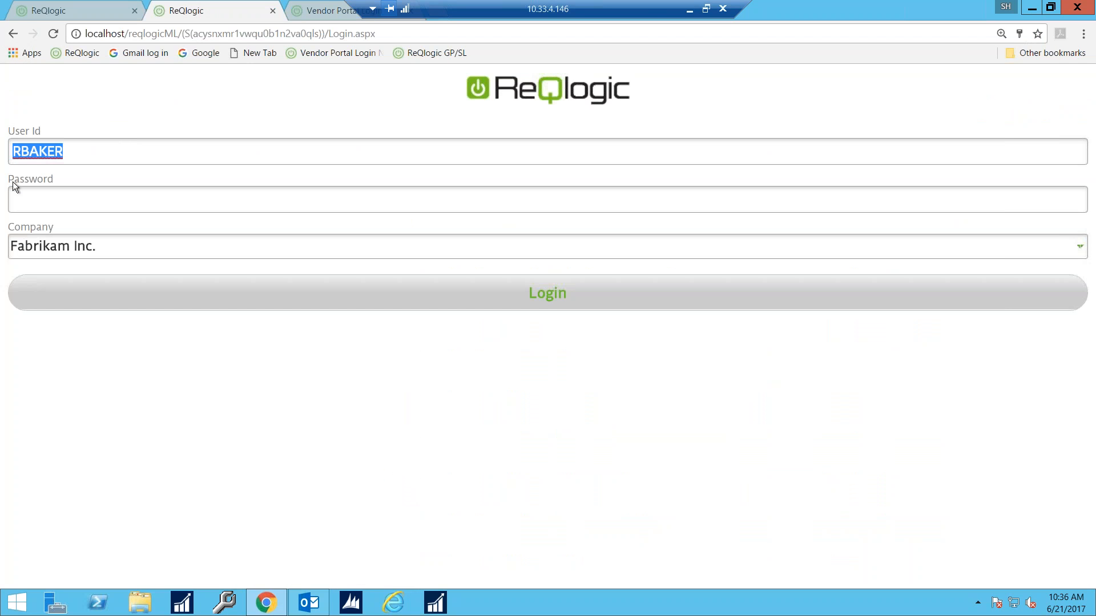
pyautogui.write('ahobb')
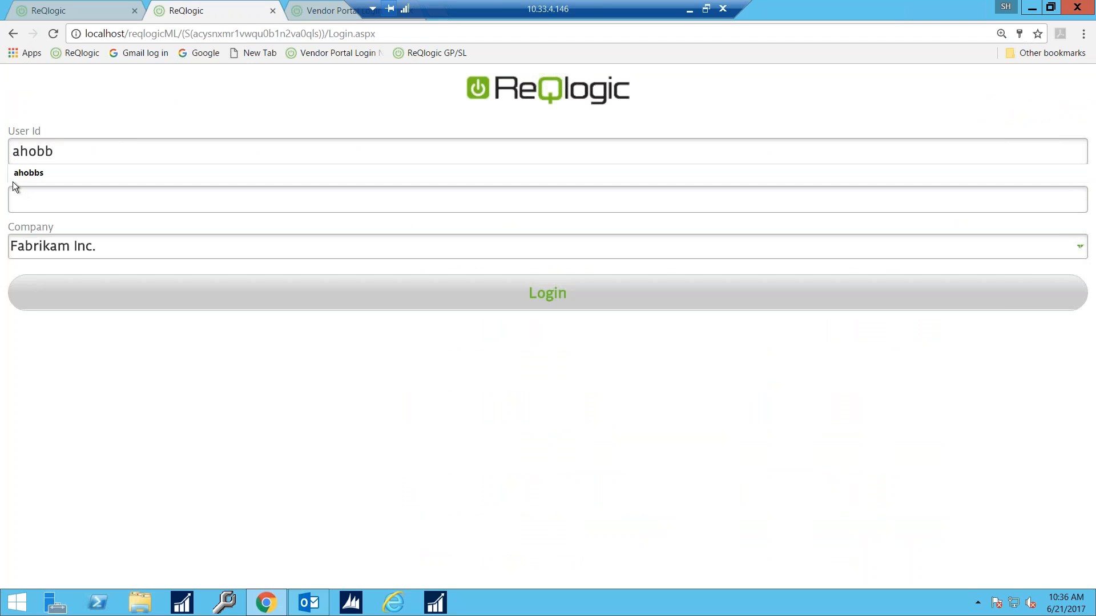
pyautogui.write('s')
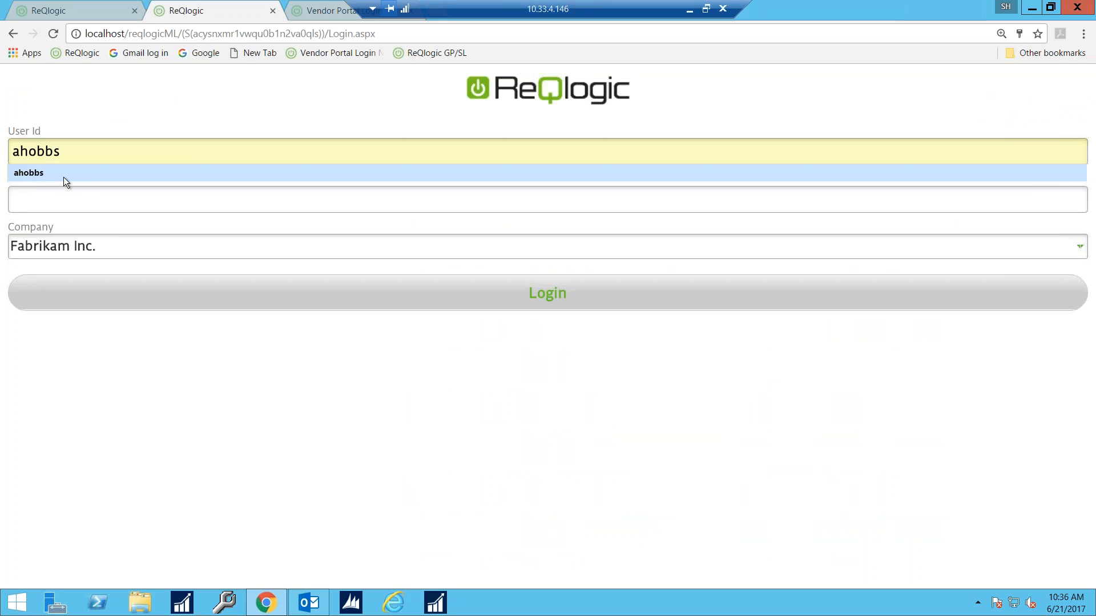
pyautogui.click(41, 174)
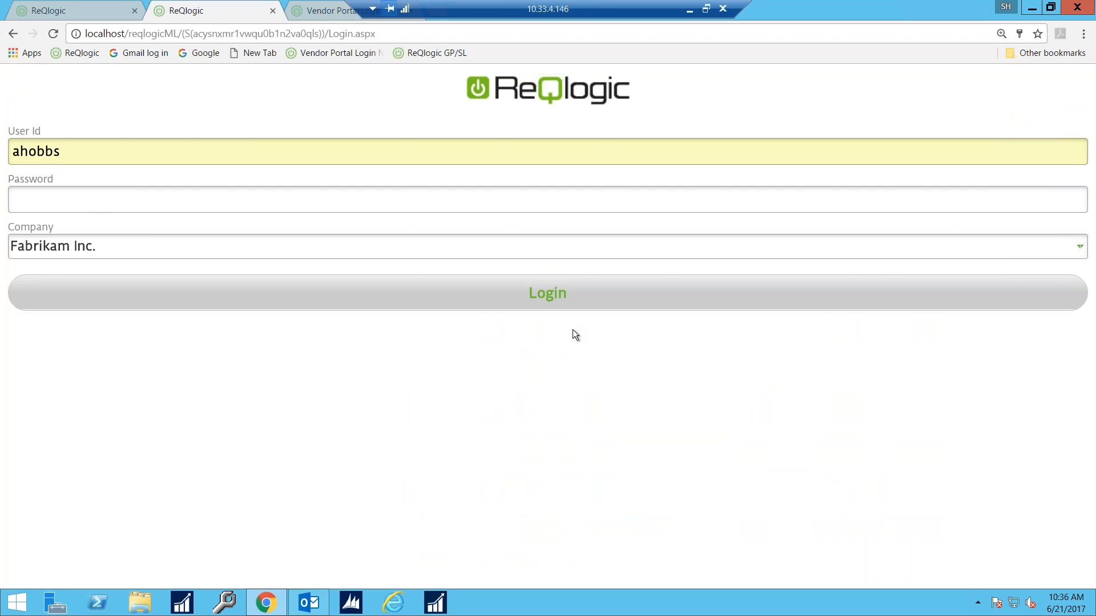
pyautogui.click(550, 301)
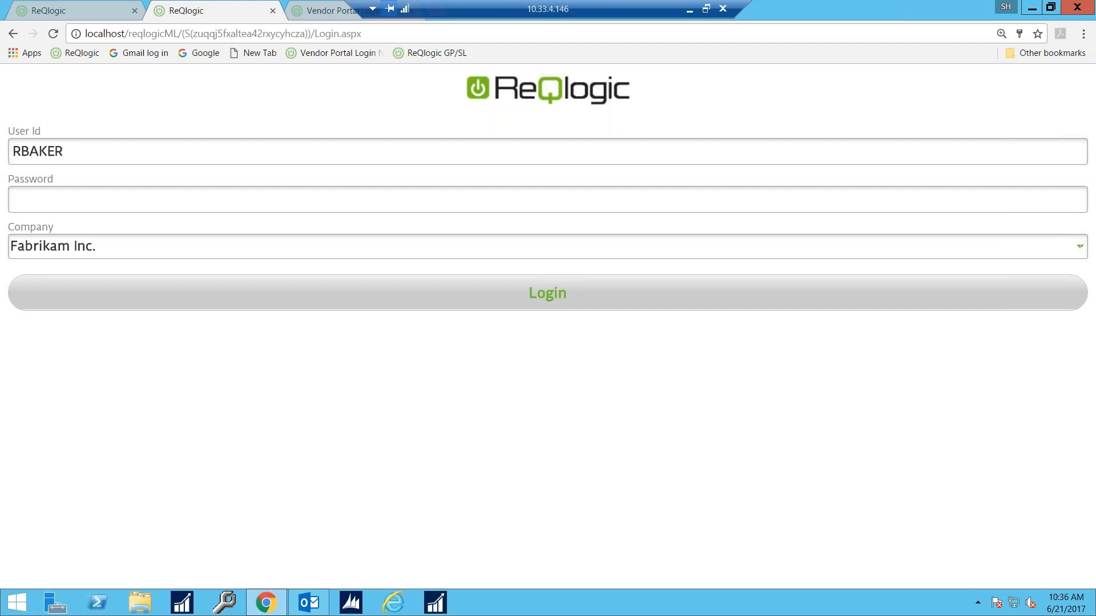
pyautogui.moveTo(77, 152); pyautogui.dragTo(1, 182)
pyautogui.write('ahobbs')
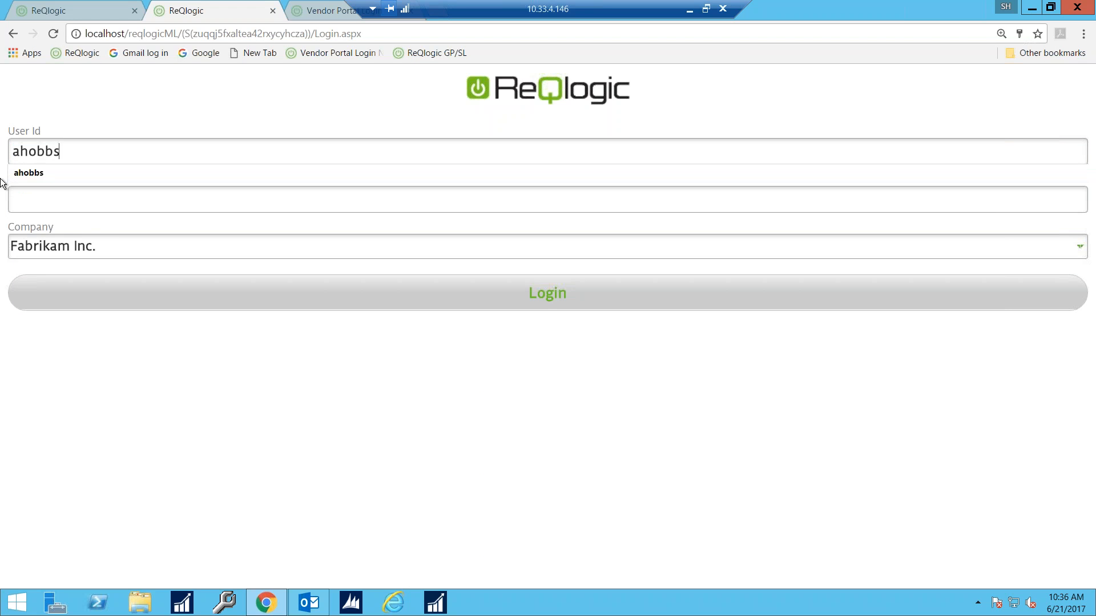
pyautogui.click(533, 295)
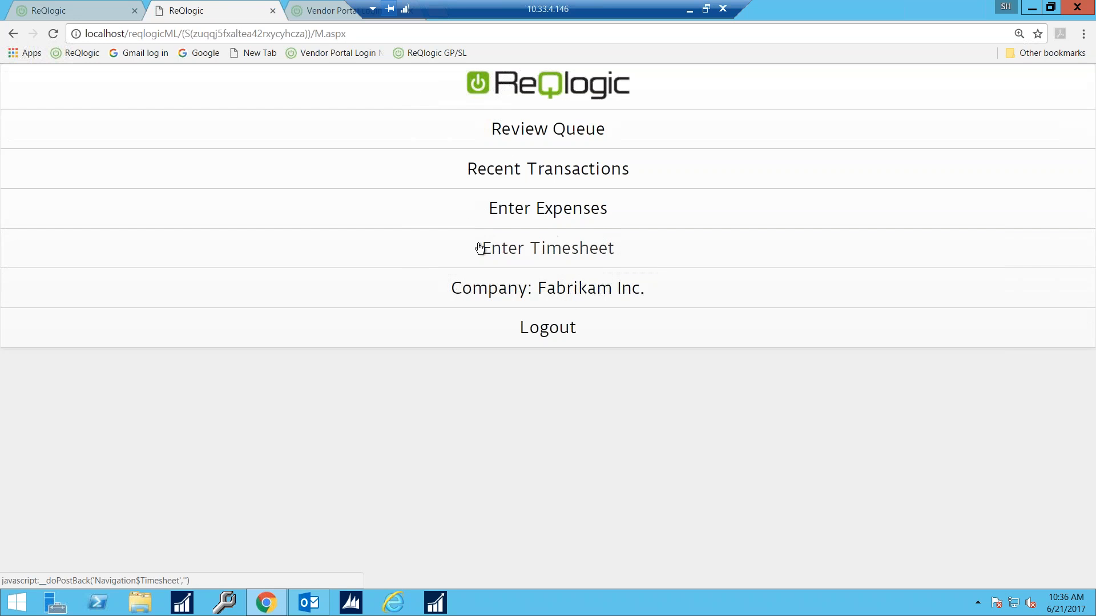
# Step: Open document 10111 from the mobile review queue and enter the comment text "this looks"
pyautogui.click(517, 134)
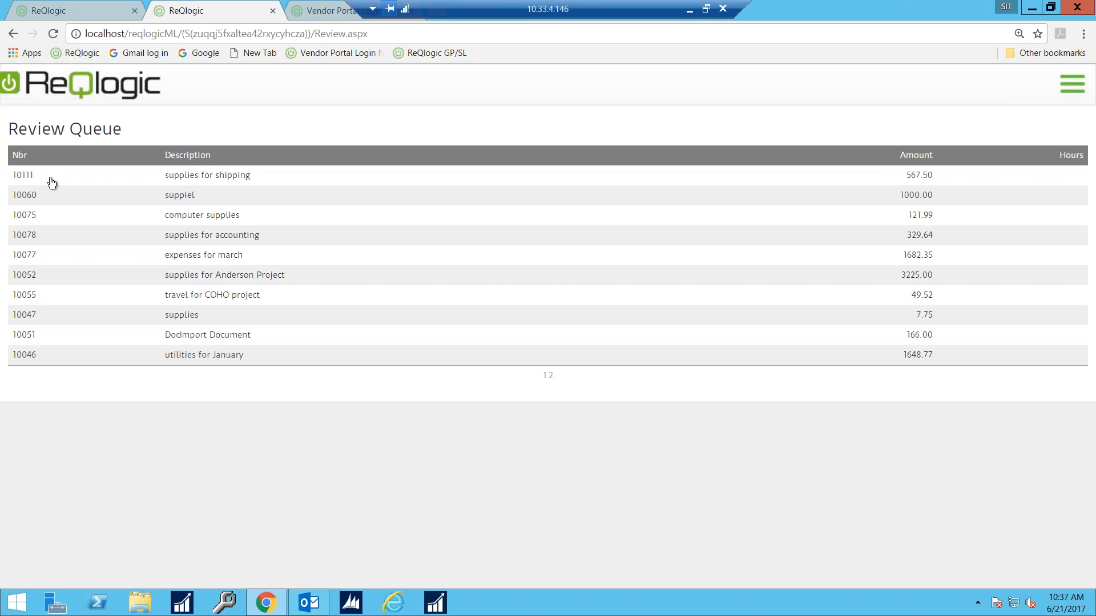
pyautogui.click(28, 180)
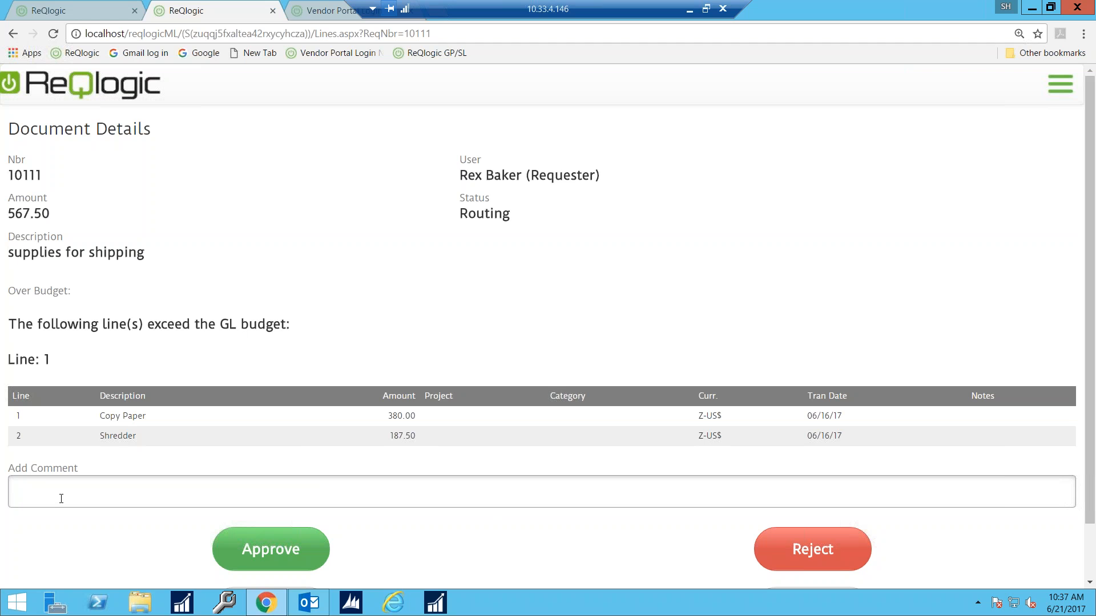
pyautogui.write('this looks')
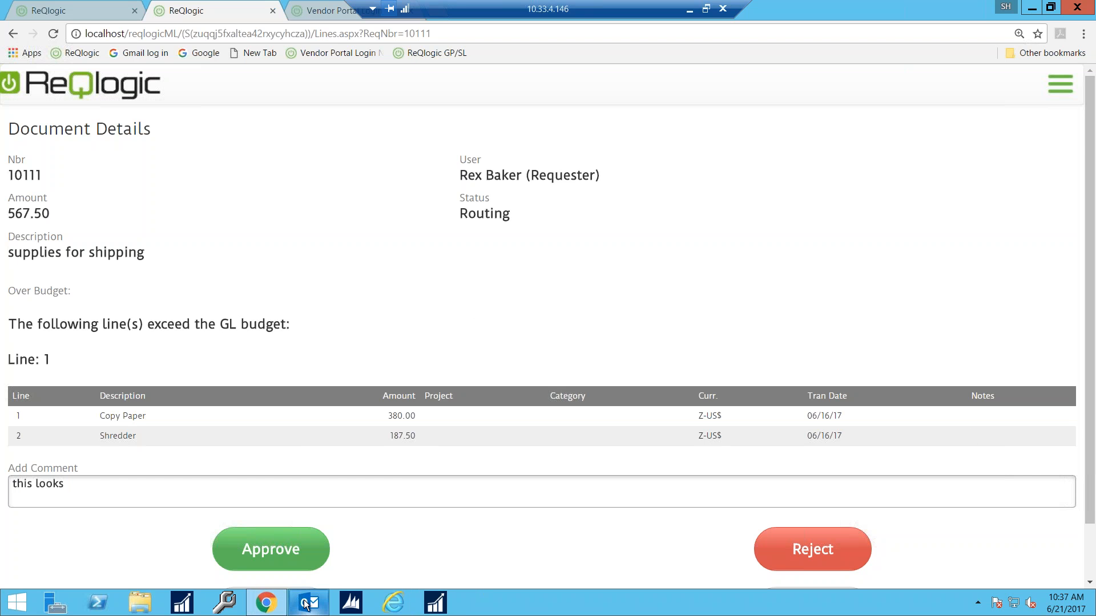
# Step: Switch to Outlook, review the document routing notification emails, start a reply to the one for document 10126, and minimize Outlook
pyautogui.click(319, 609)
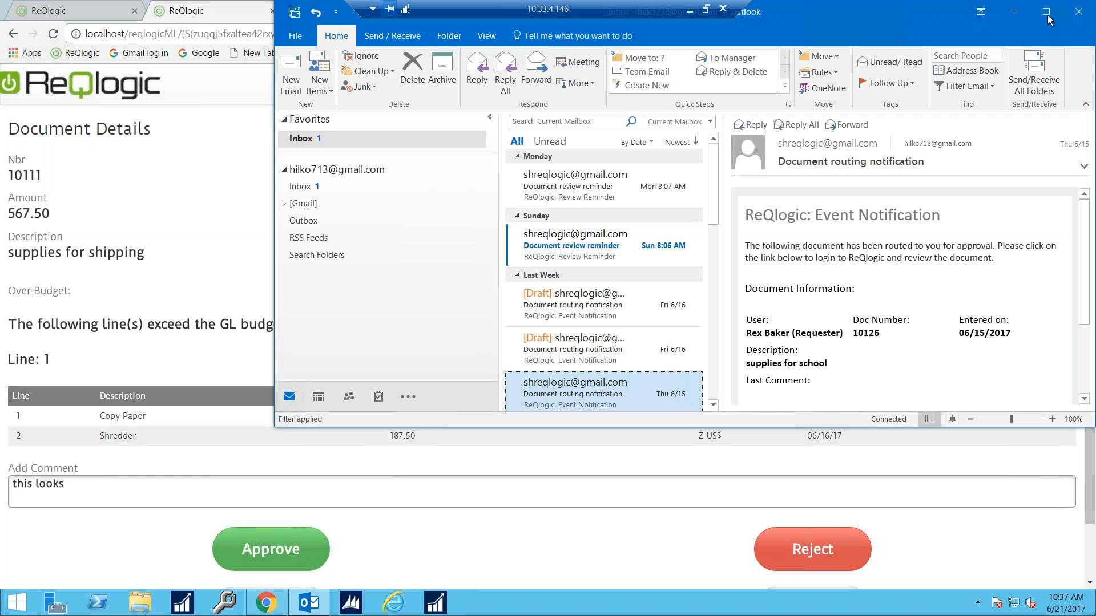
pyautogui.click(1047, 12)
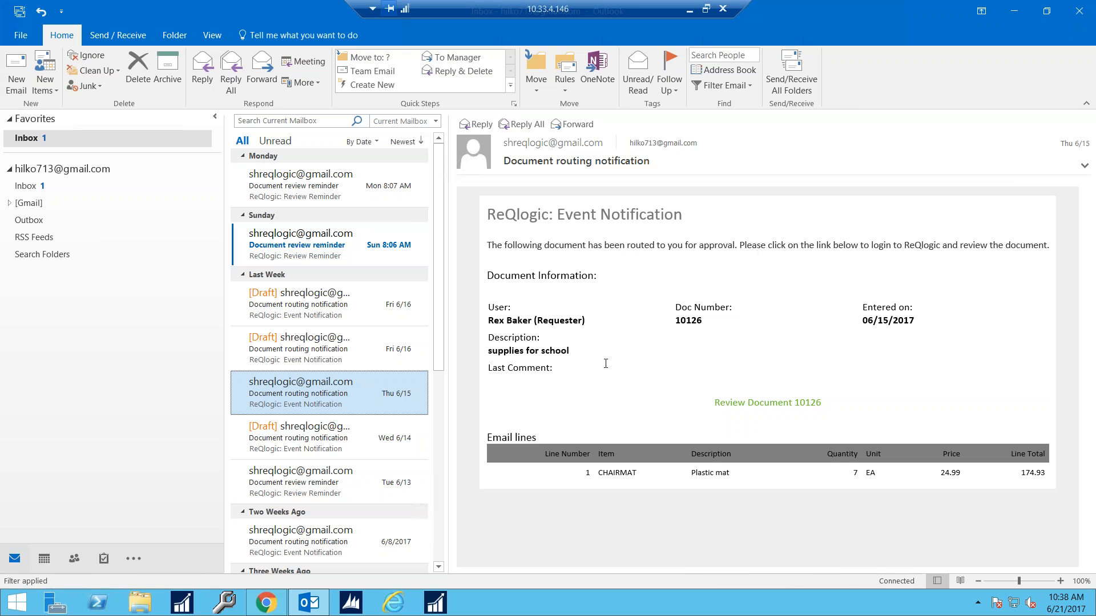
pyautogui.click(411, 358)
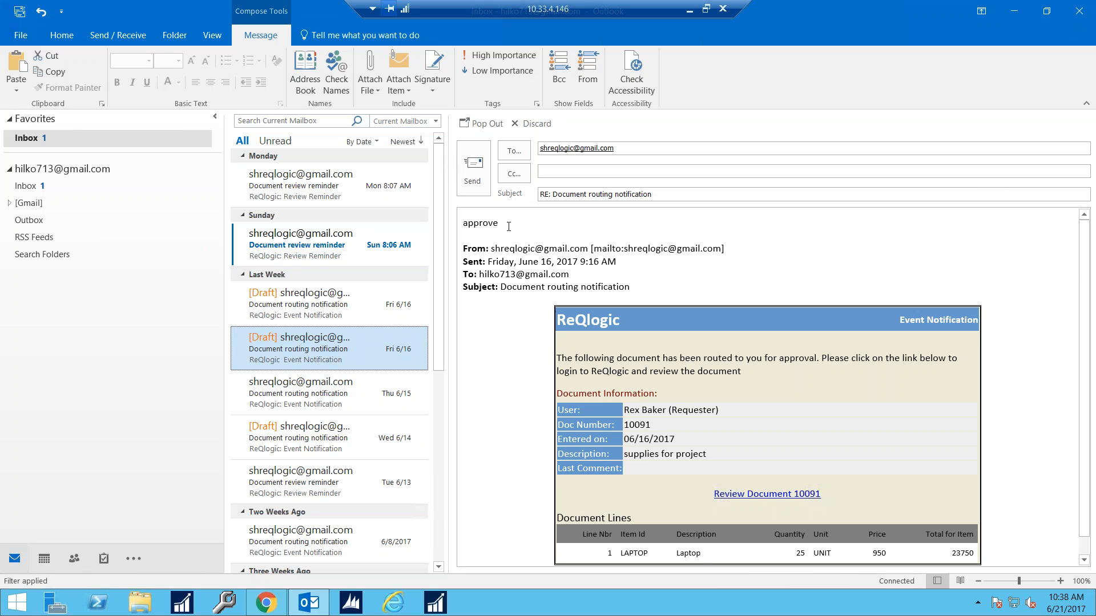
pyautogui.click(340, 406)
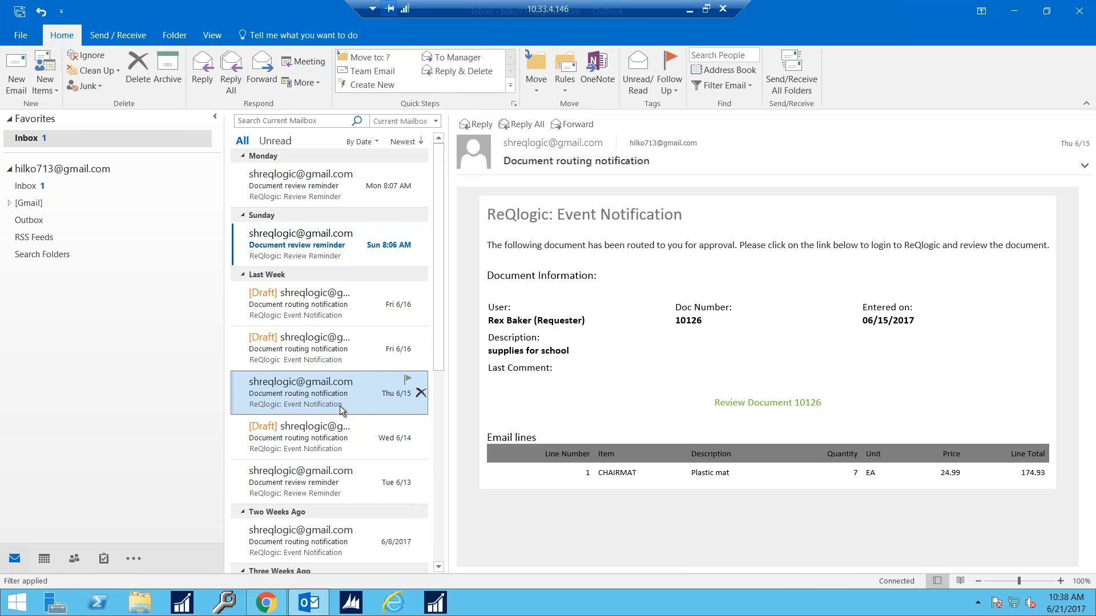
pyautogui.click(479, 125)
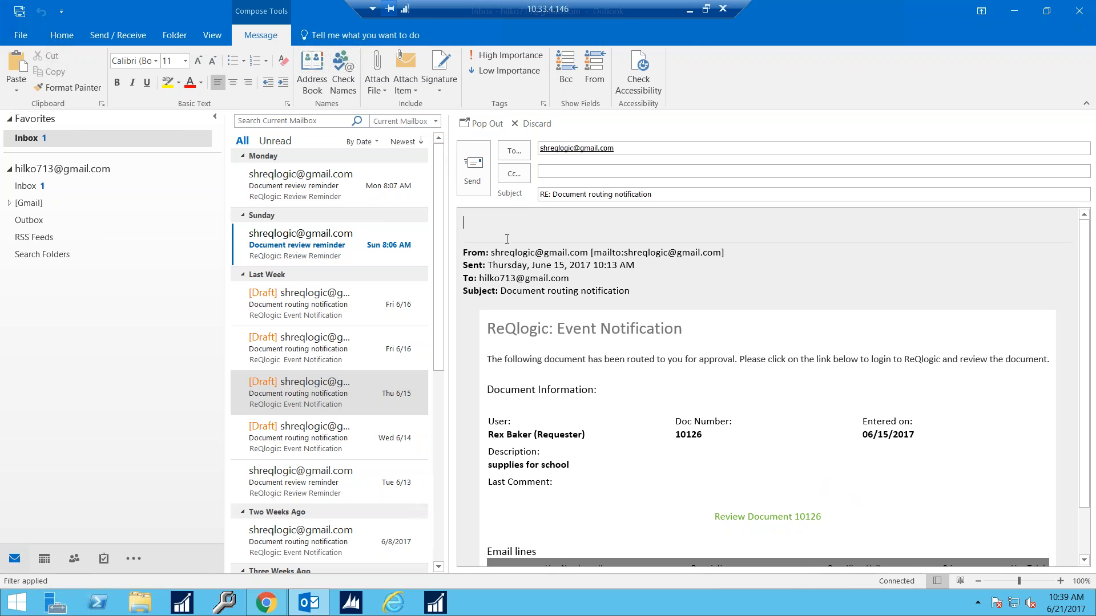
pyautogui.click(1013, 11)
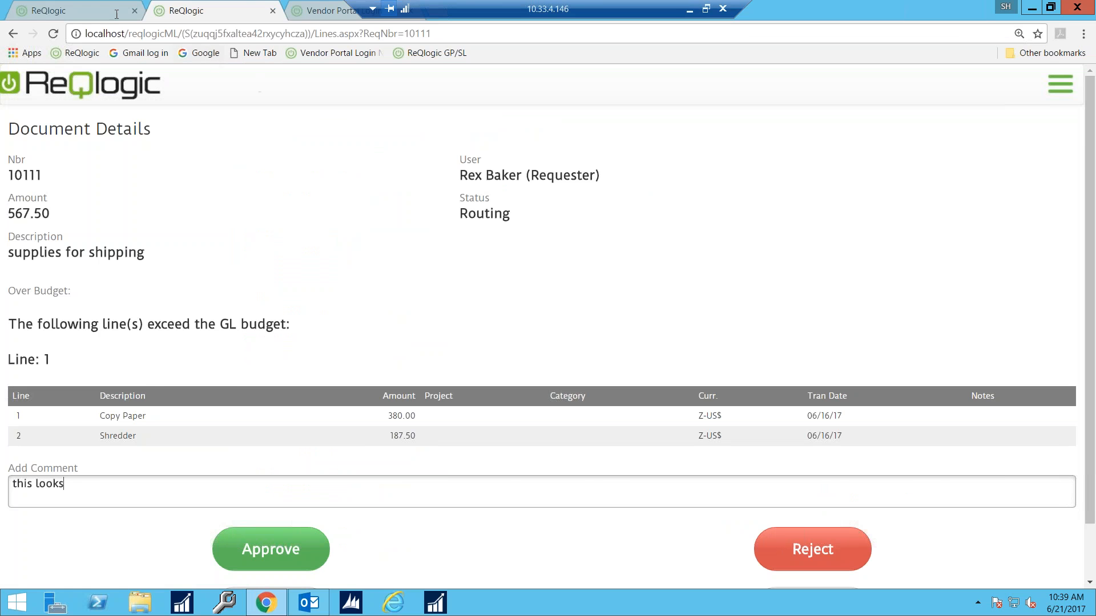
# Step: Log the requester out of the full ReQlogic site and log in with the manager's account for Fabrikam Inc
pyautogui.click(104, 8)
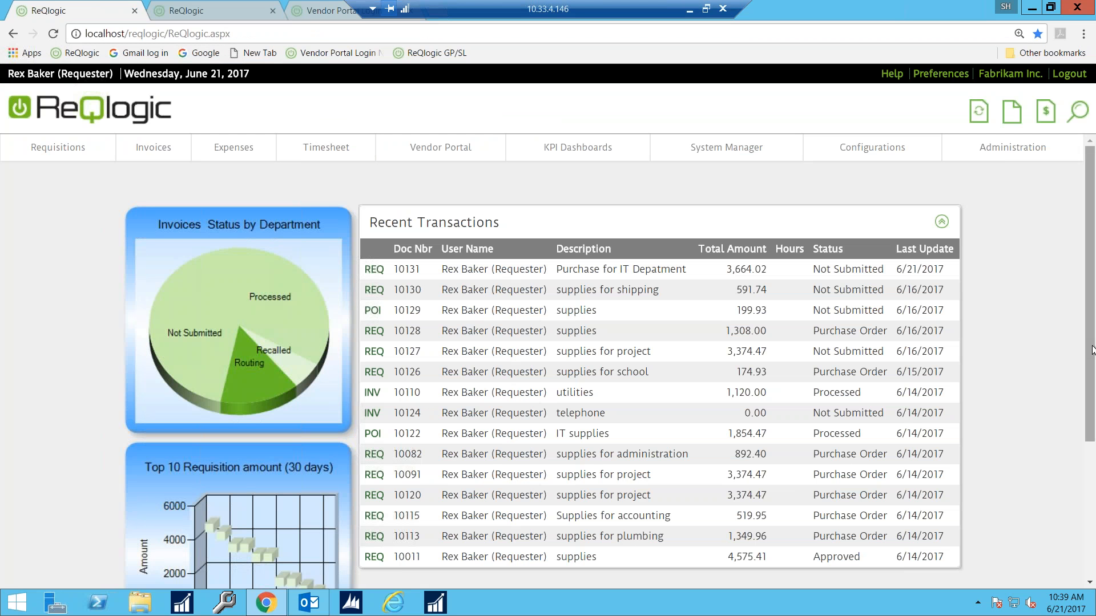
pyautogui.click(1053, 76)
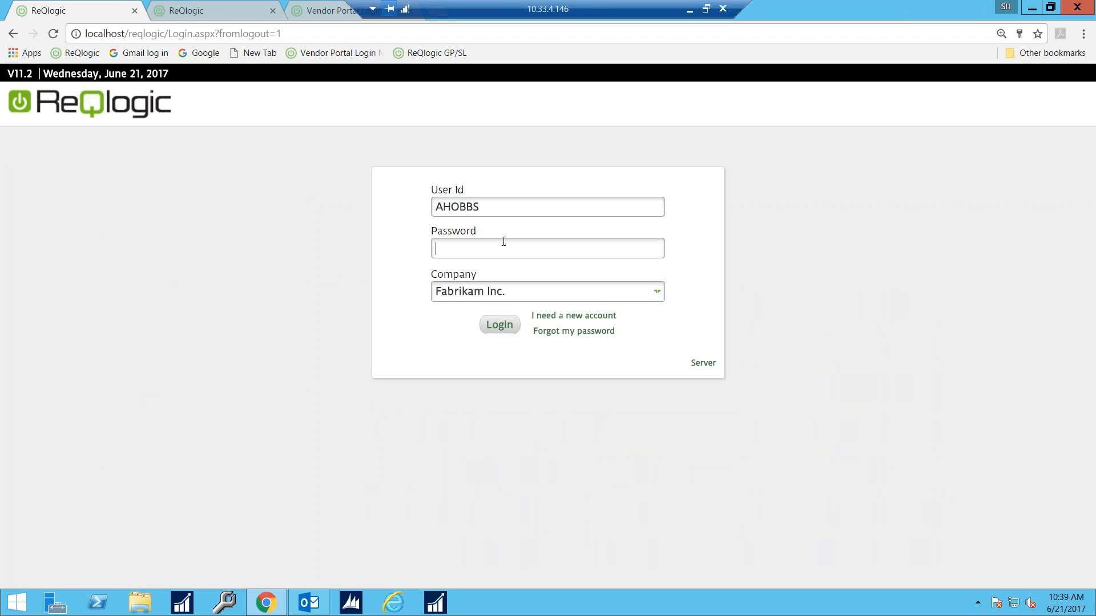
pyautogui.click(507, 327)
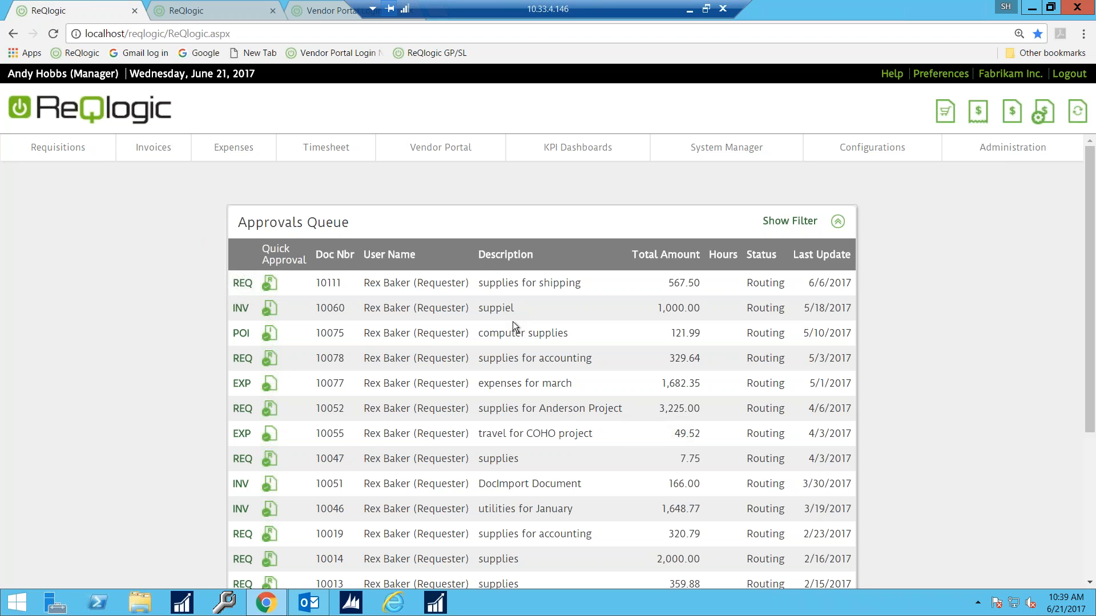
# Step: Open requisition 10111 from the Approvals Queue and examine its line approvals, over-budget flag and approval options
pyautogui.click(243, 283)
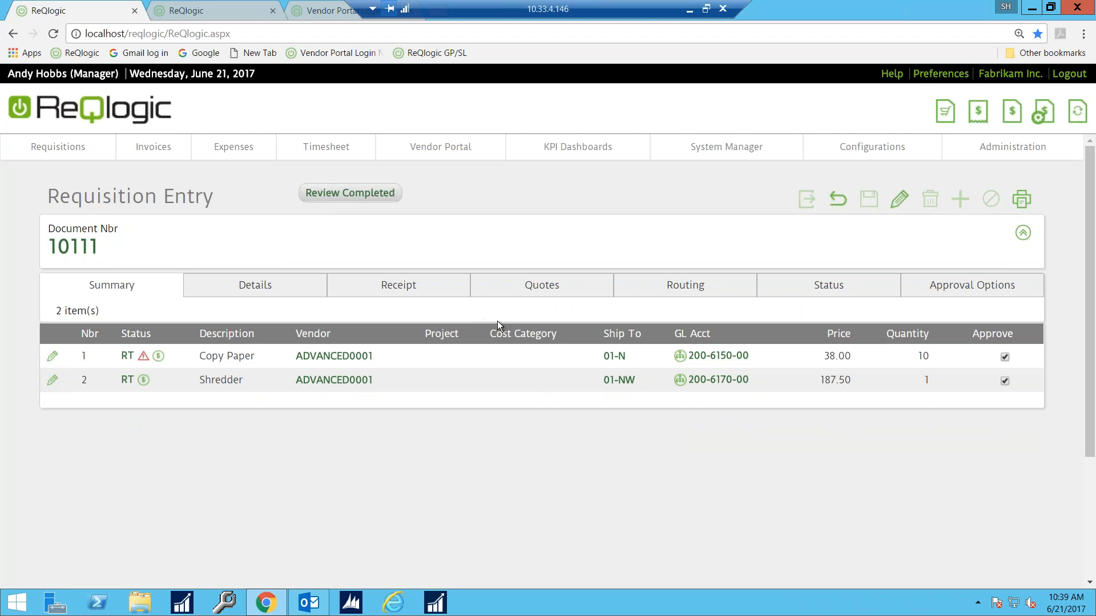
pyautogui.click(1004, 358)
pyautogui.moveTo(146, 361)
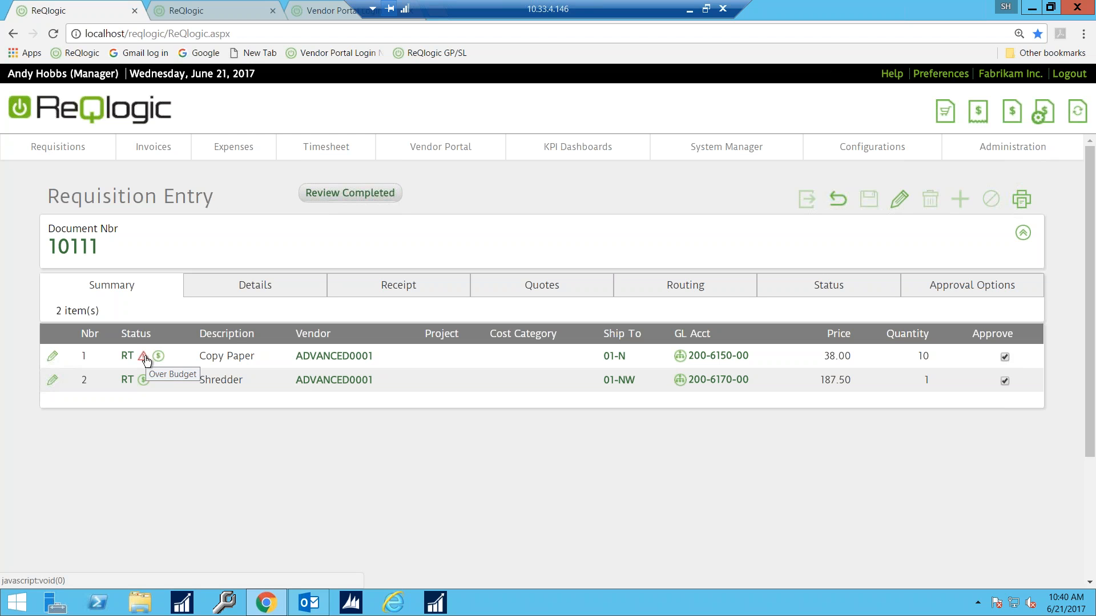
pyautogui.click(968, 296)
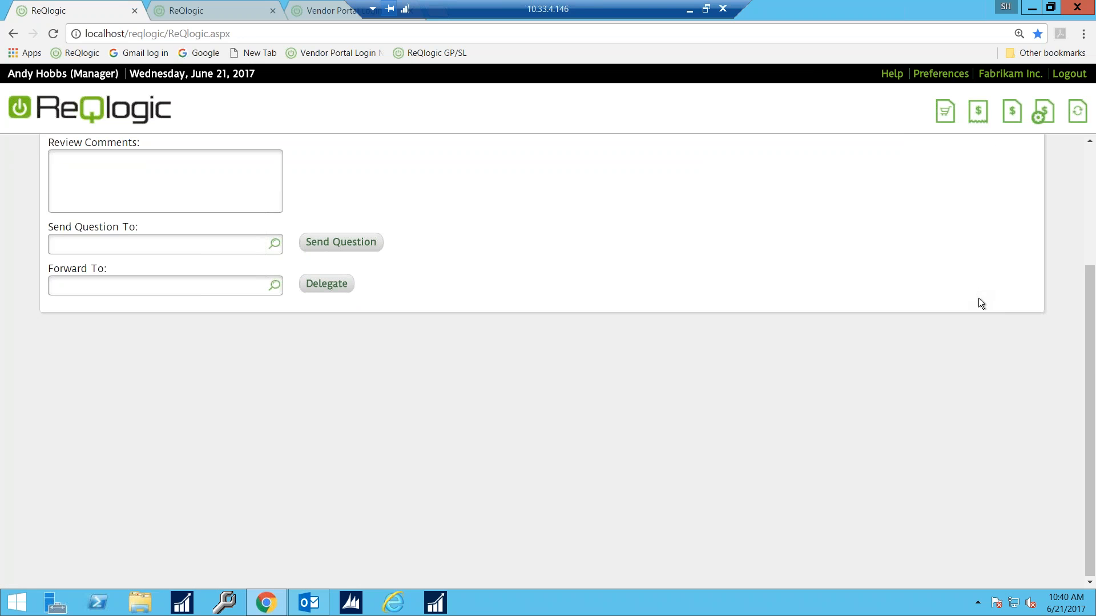
pyautogui.moveTo(1092, 377); pyautogui.dragTo(1084, 284)
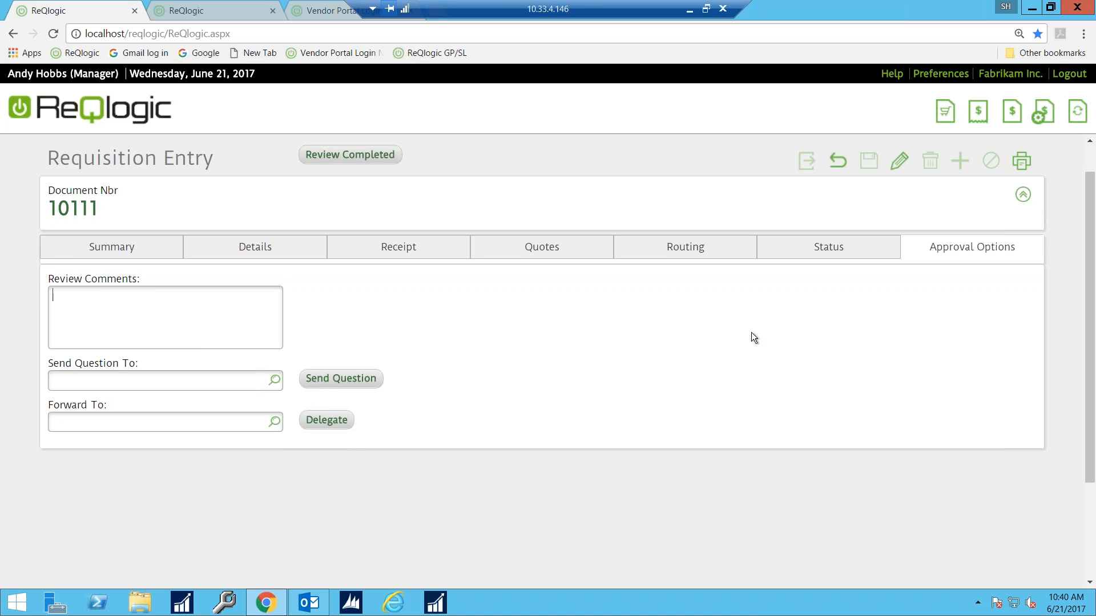
pyautogui.moveTo(1091, 245); pyautogui.dragTo(1084, 188)
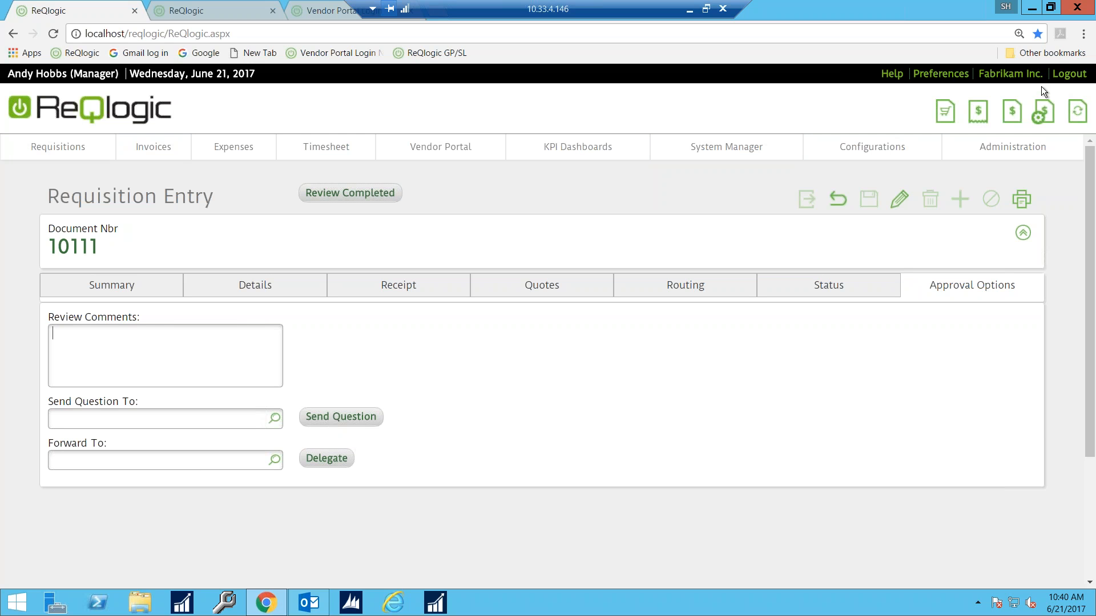
# Step: Log the manager out and log back in to Fabrikam Inc. with the requester's user ID
pyautogui.click(1060, 78)
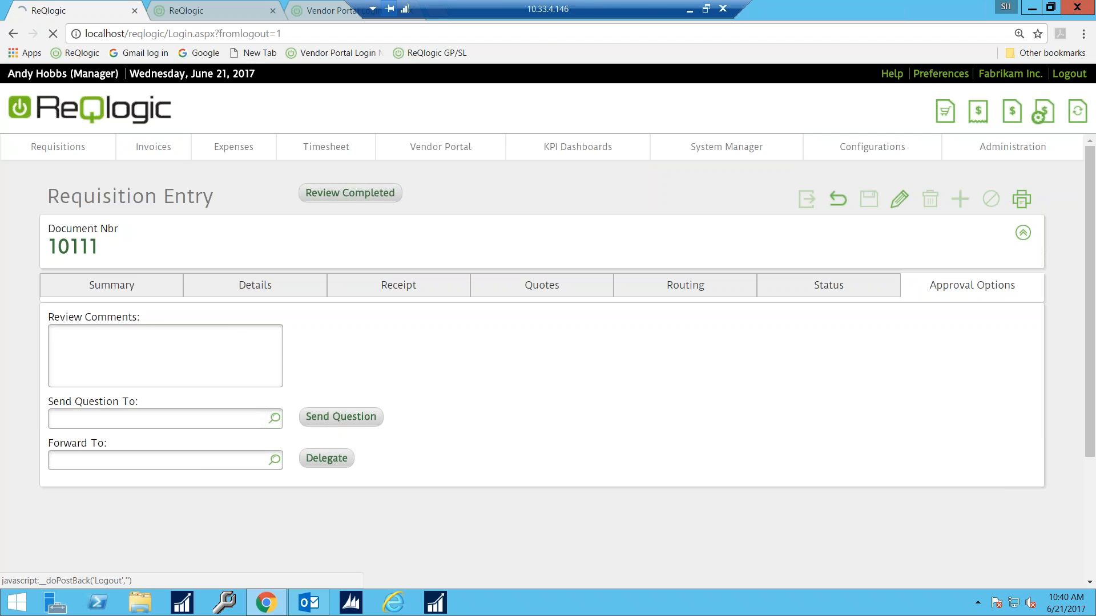
pyautogui.doubleClick(439, 208)
pyautogui.write('rbaker')
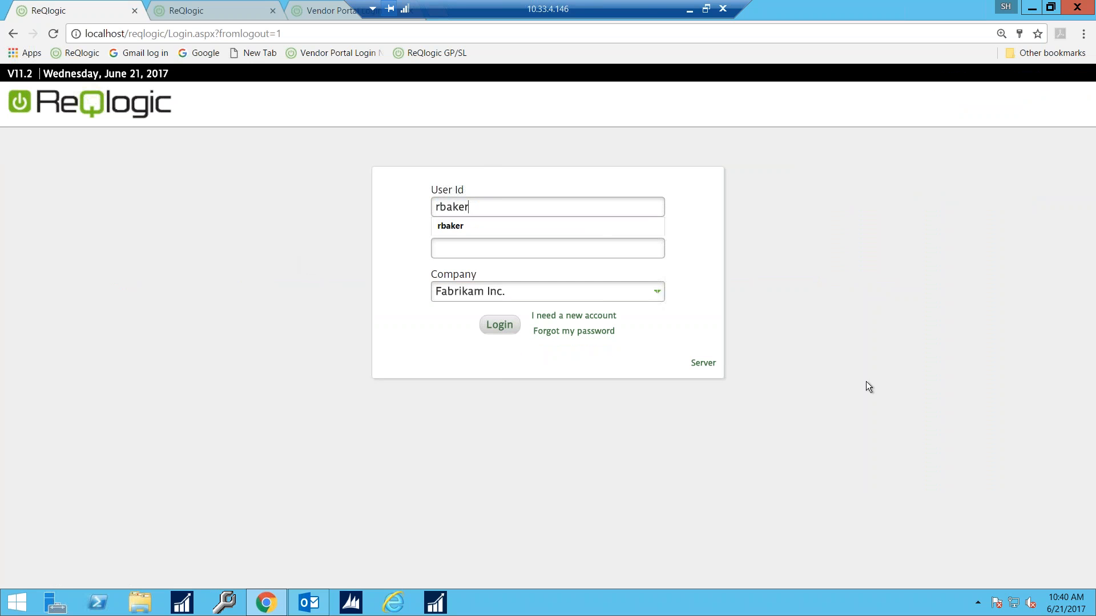
pyautogui.click(502, 325)
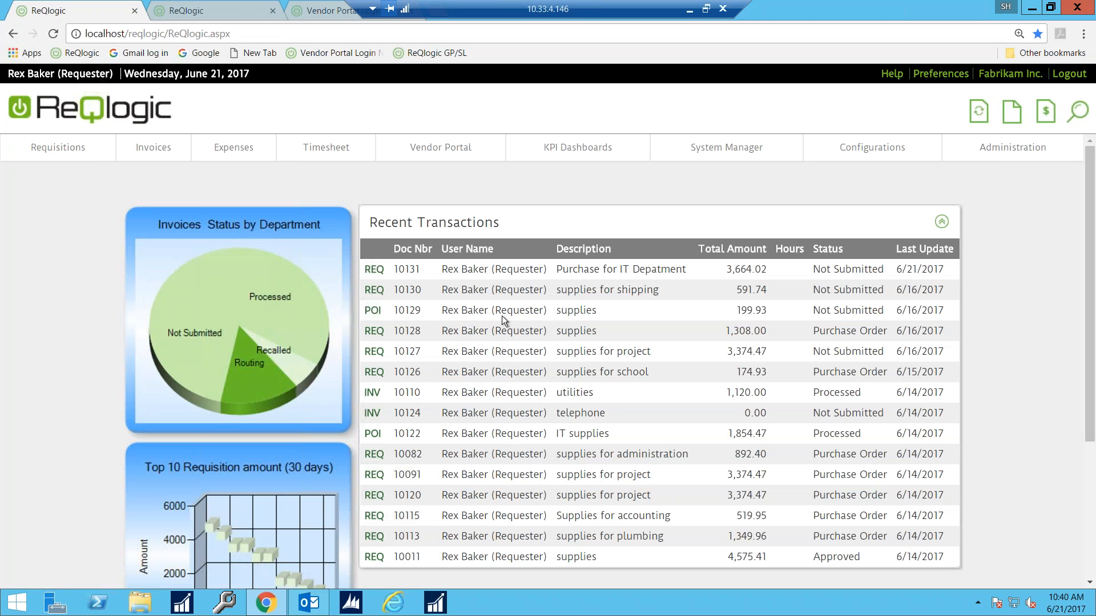
# Step: Open requisition 10131 from the recent transactions, view its routing steps, and expand the document header details
pyautogui.click(374, 270)
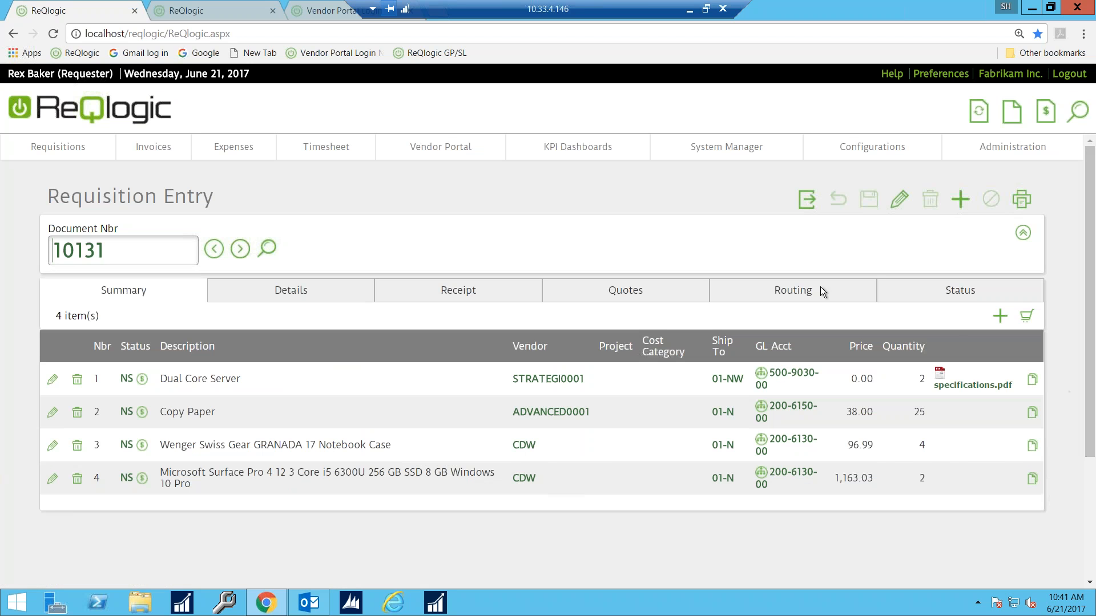
pyautogui.click(793, 292)
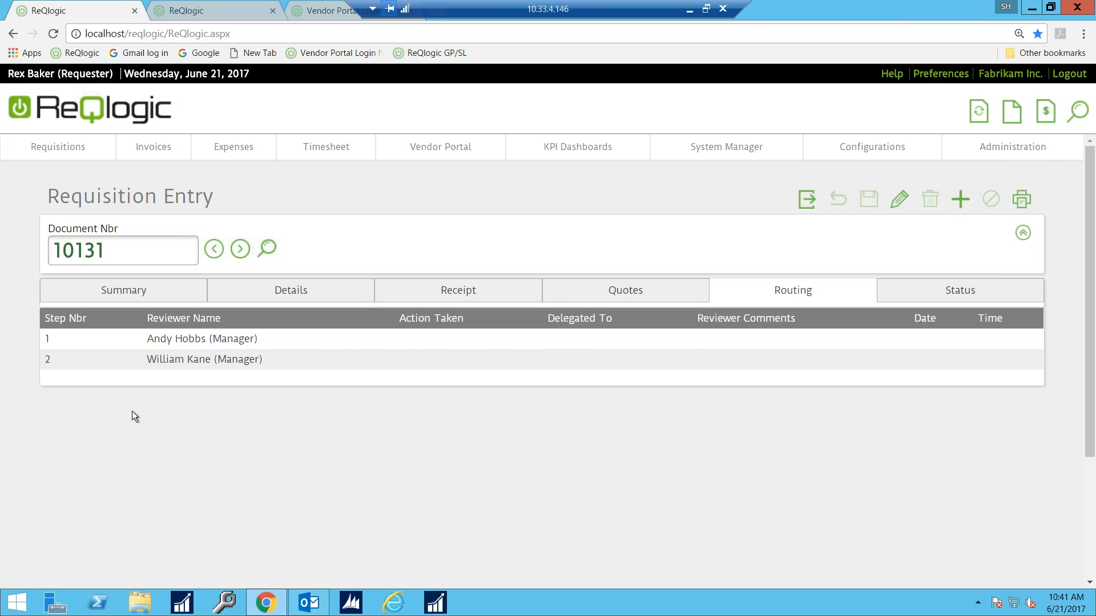
pyautogui.click(1023, 233)
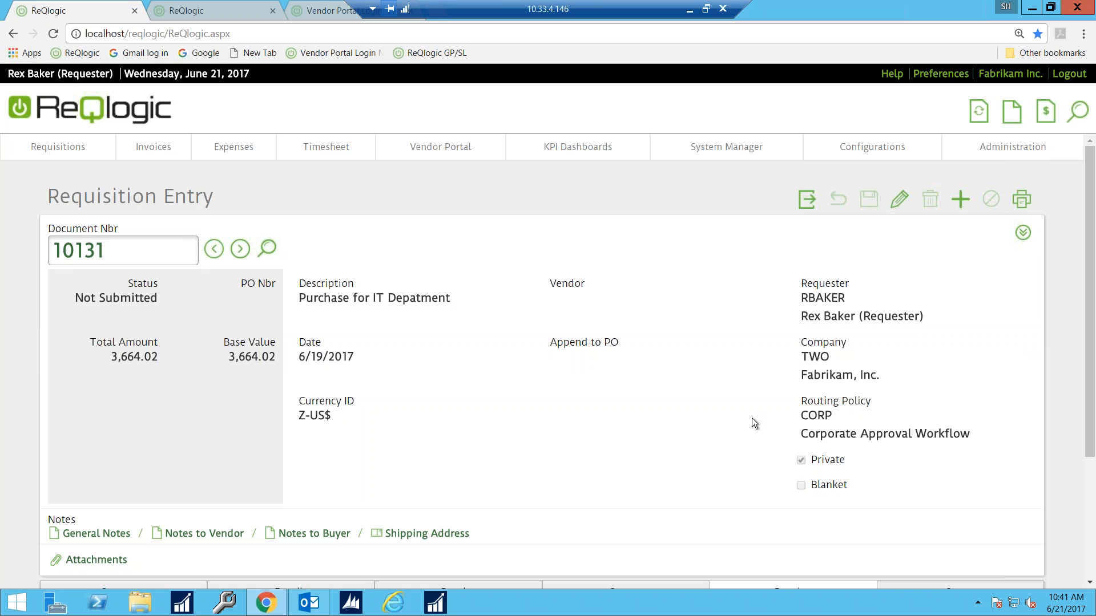
# Step: View requisition 10131's status history with the document header collapsed, and submit the requisition for approval
pyautogui.click(1022, 233)
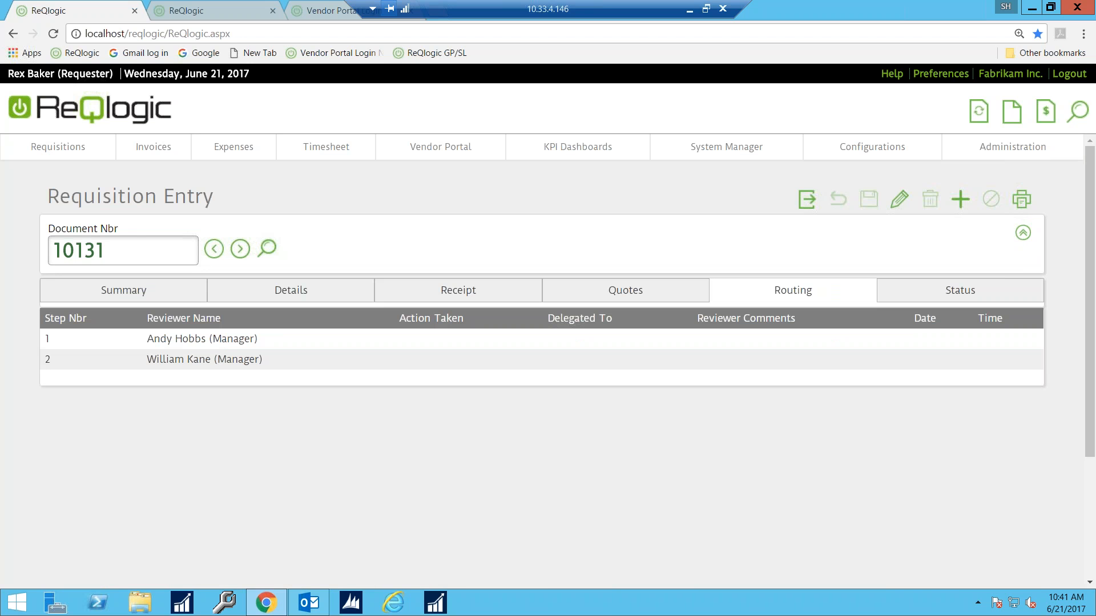
pyautogui.click(964, 302)
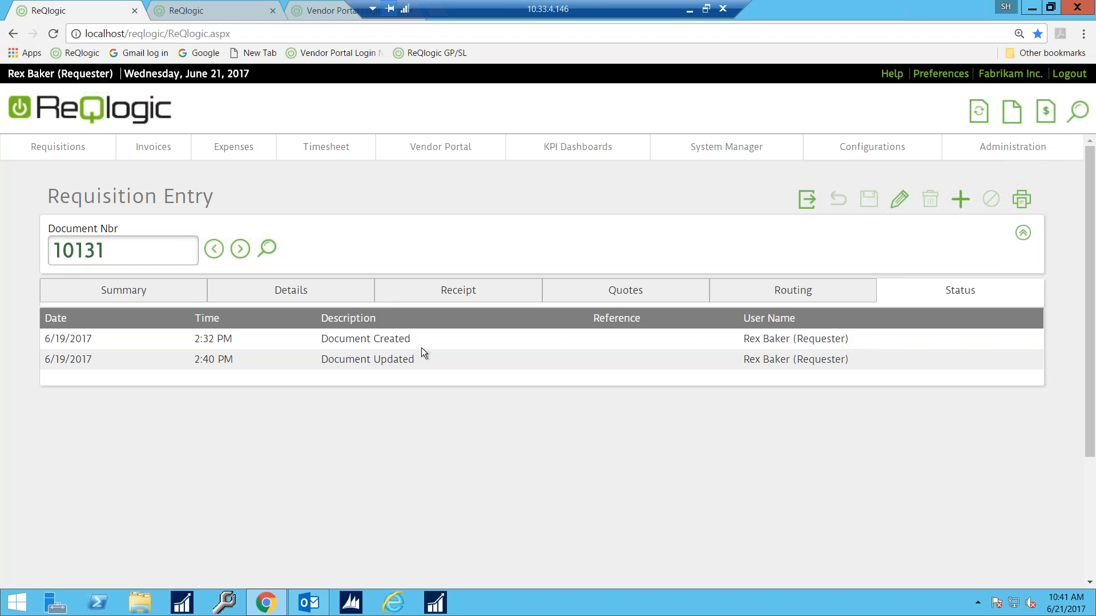
pyautogui.click(806, 201)
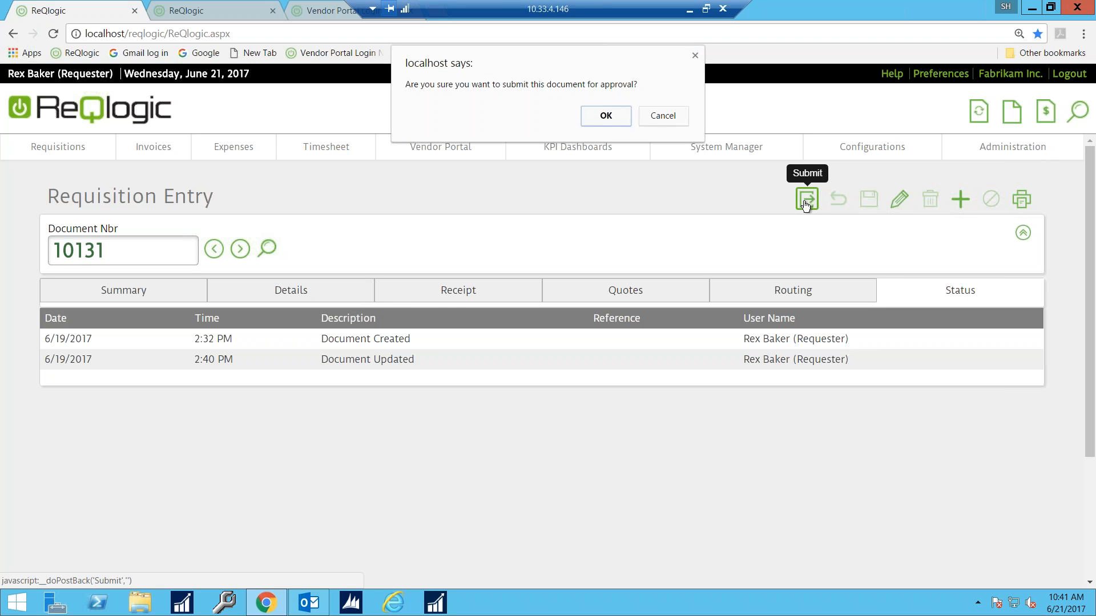
pyautogui.click(614, 119)
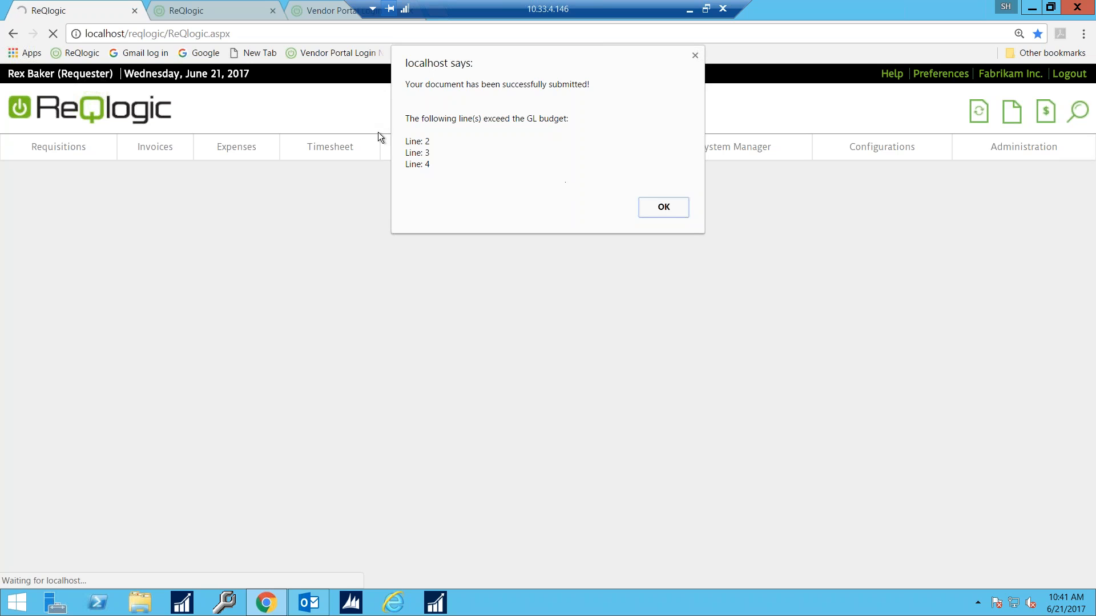
pyautogui.click(676, 204)
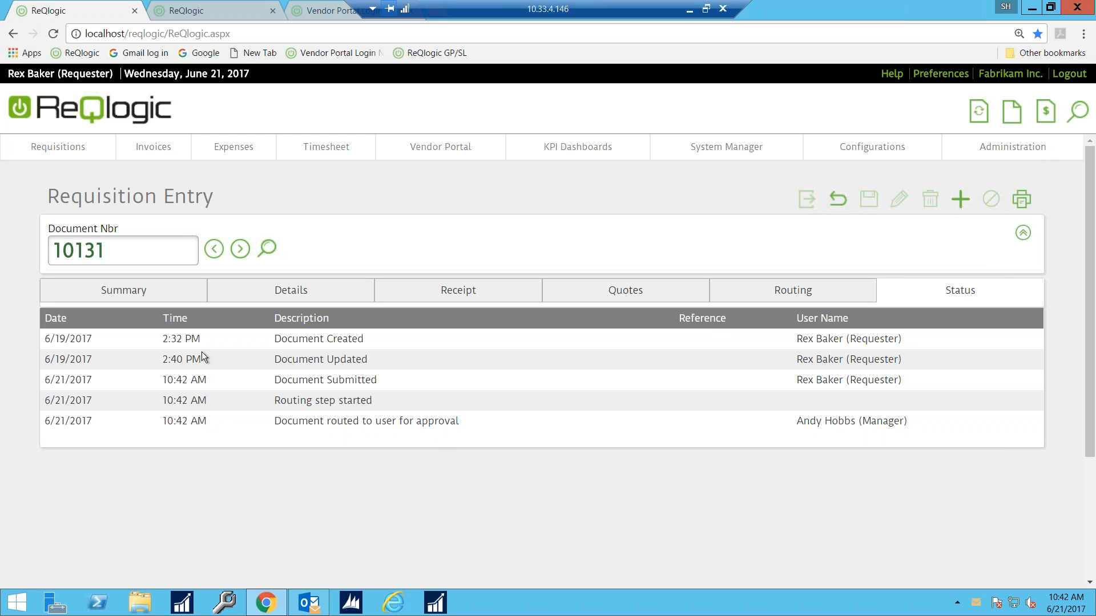
# Step: Open requisition 10063 by its document number and examine its full status history, from creation through approvals, purchase orders, receipts and payments
pyautogui.moveTo(126, 247); pyautogui.dragTo(2, 267)
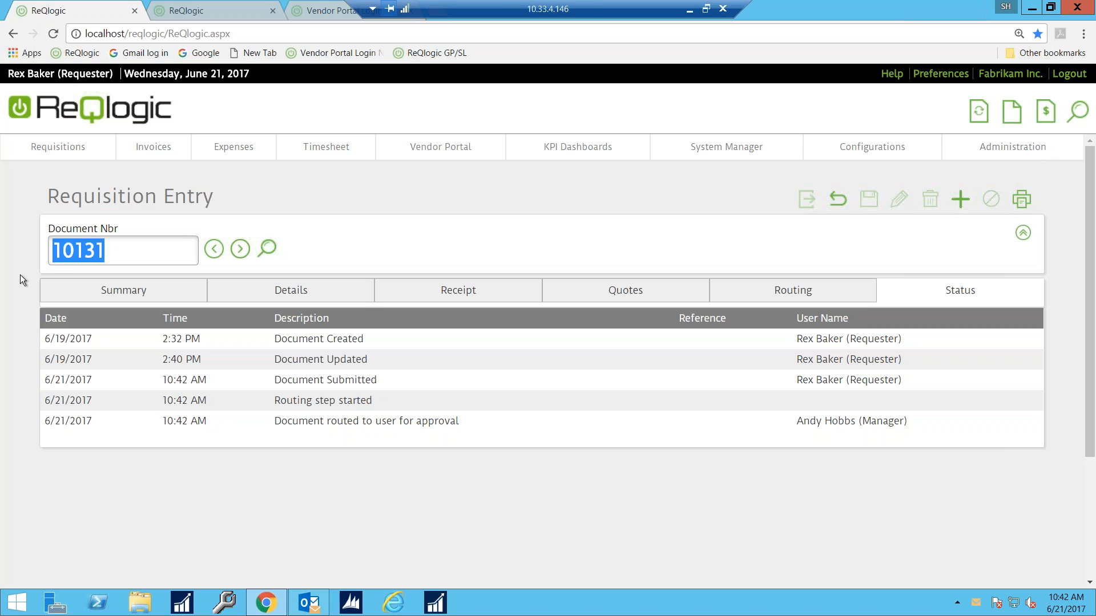
pyautogui.write('10063')
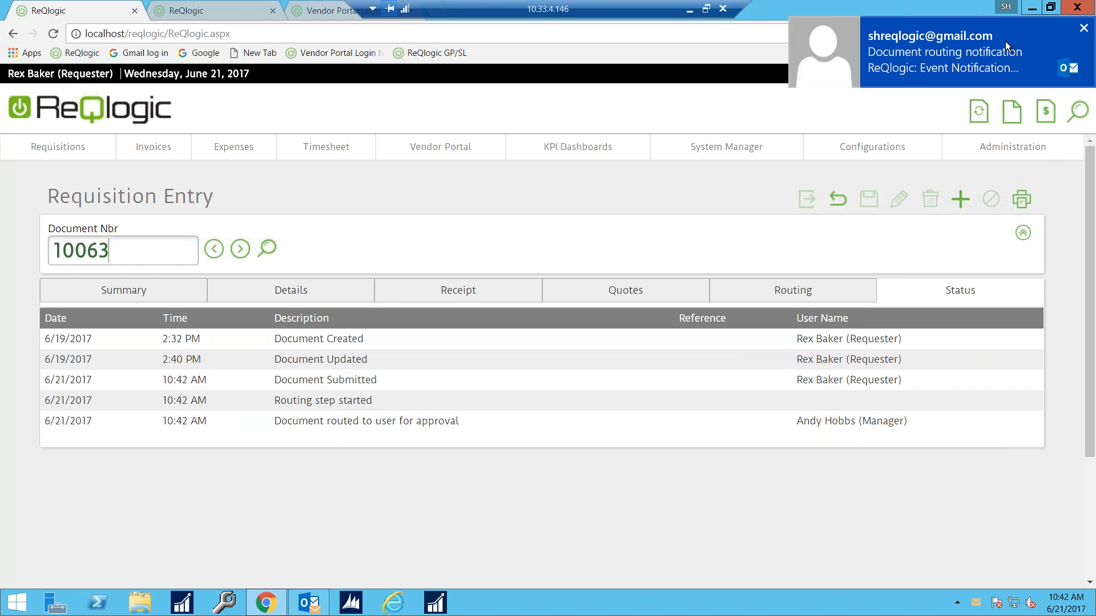
pyautogui.press('Return')
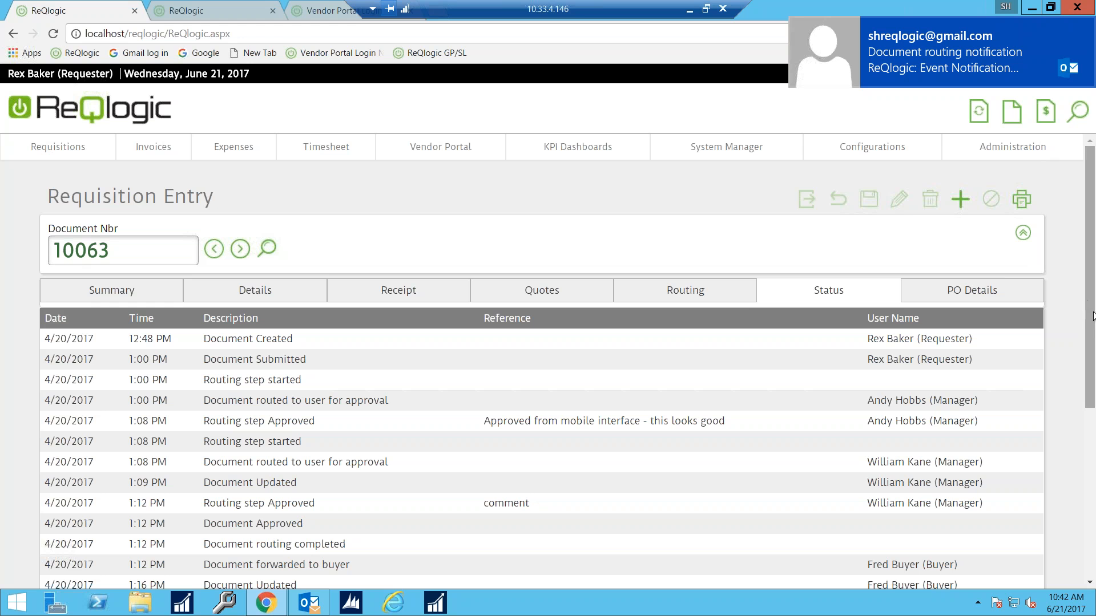
pyautogui.scroll(-1, 1090, 339)
pyautogui.moveTo(1088, 349); pyautogui.dragTo(1090, 394)
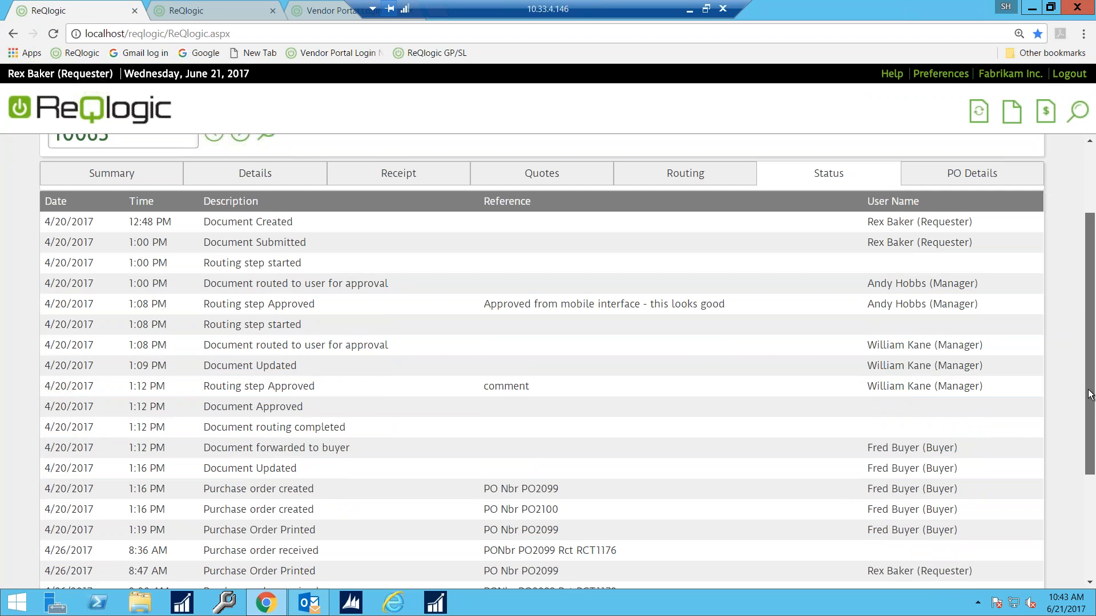
pyautogui.moveTo(1086, 395); pyautogui.dragTo(1087, 400)
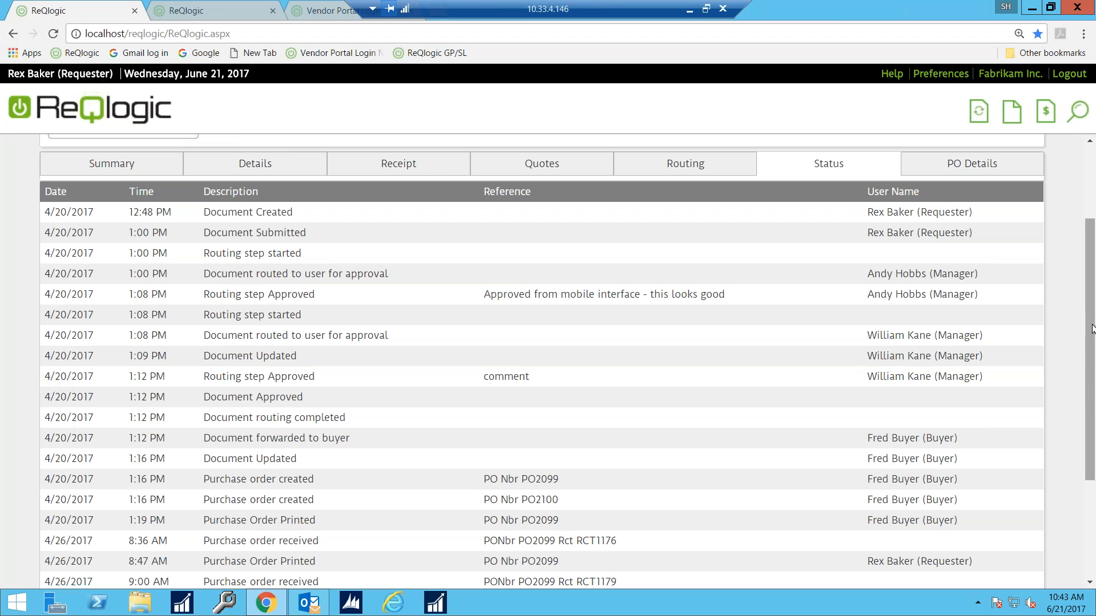
pyautogui.moveTo(1091, 321); pyautogui.dragTo(1086, 345)
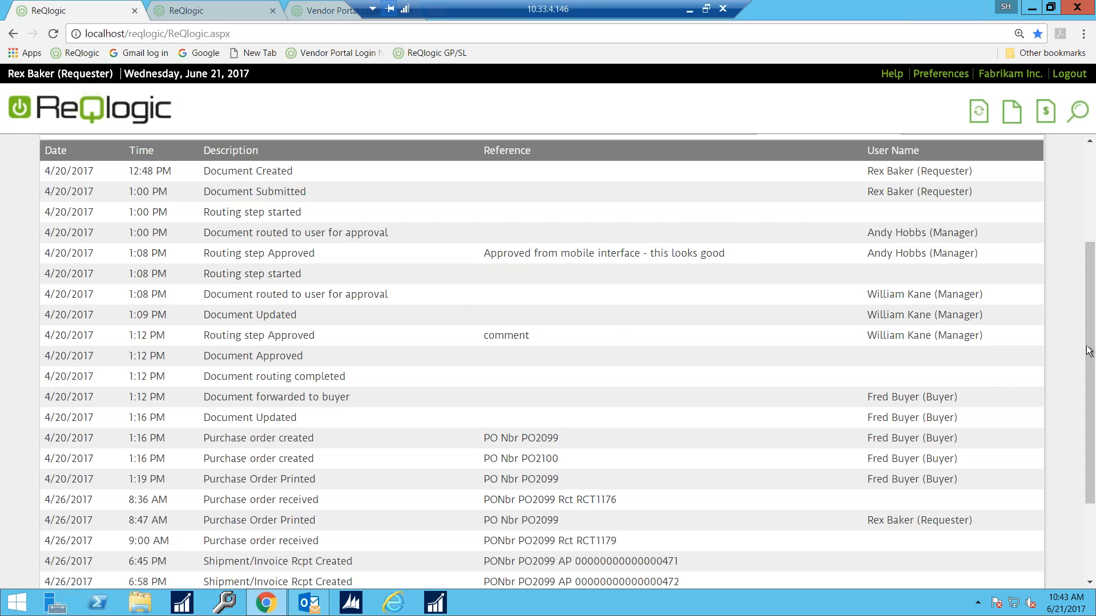
pyautogui.scroll(-3, 1089, 367)
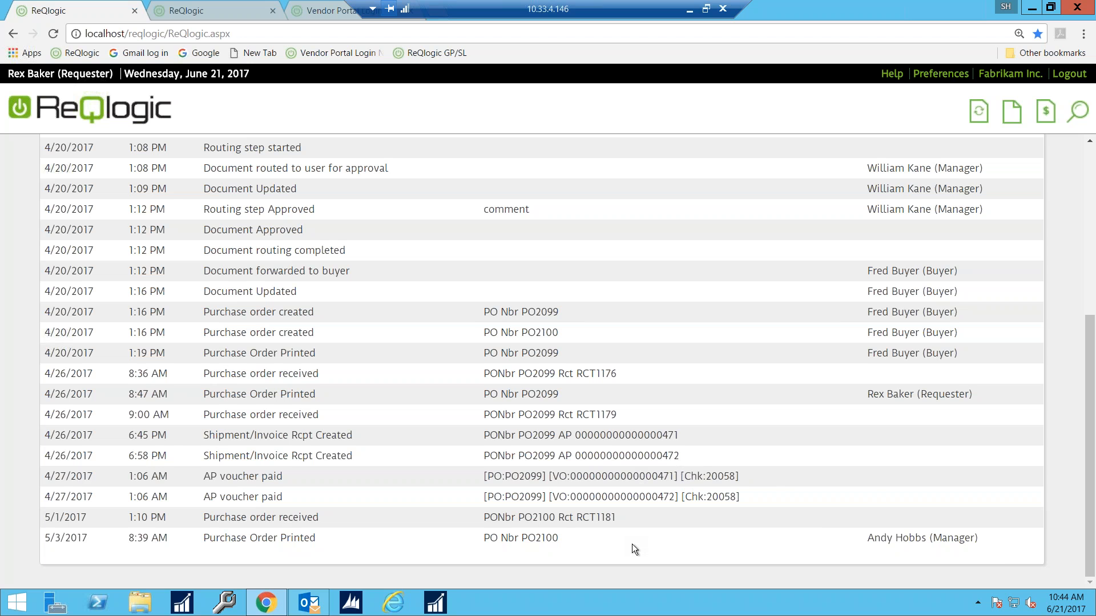
pyautogui.moveTo(1090, 464); pyautogui.dragTo(1090, 464)
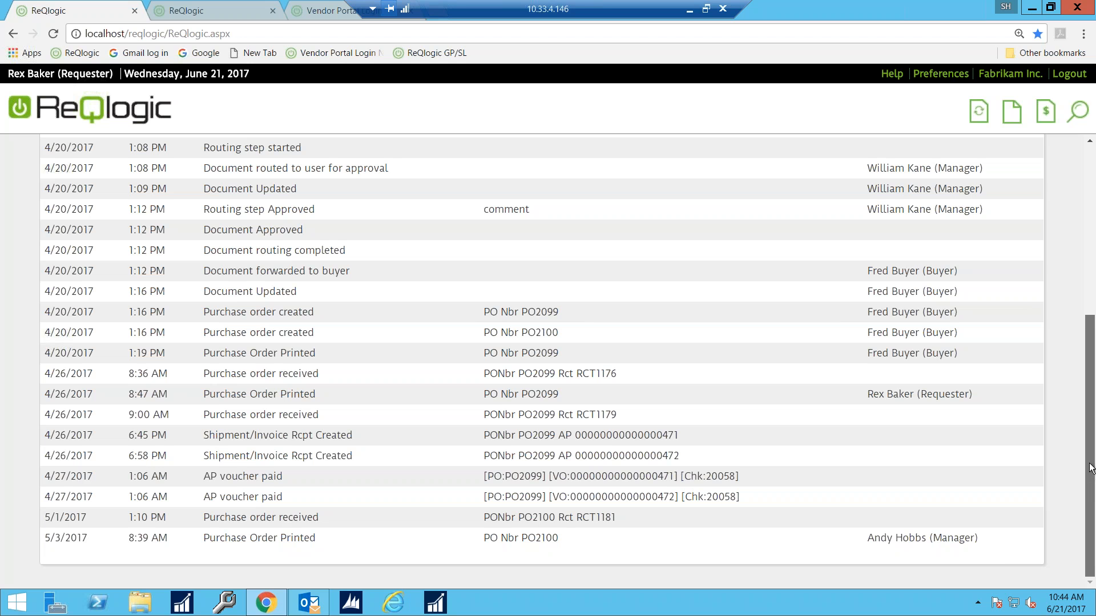
pyautogui.moveTo(1089, 463); pyautogui.dragTo(1087, 290)
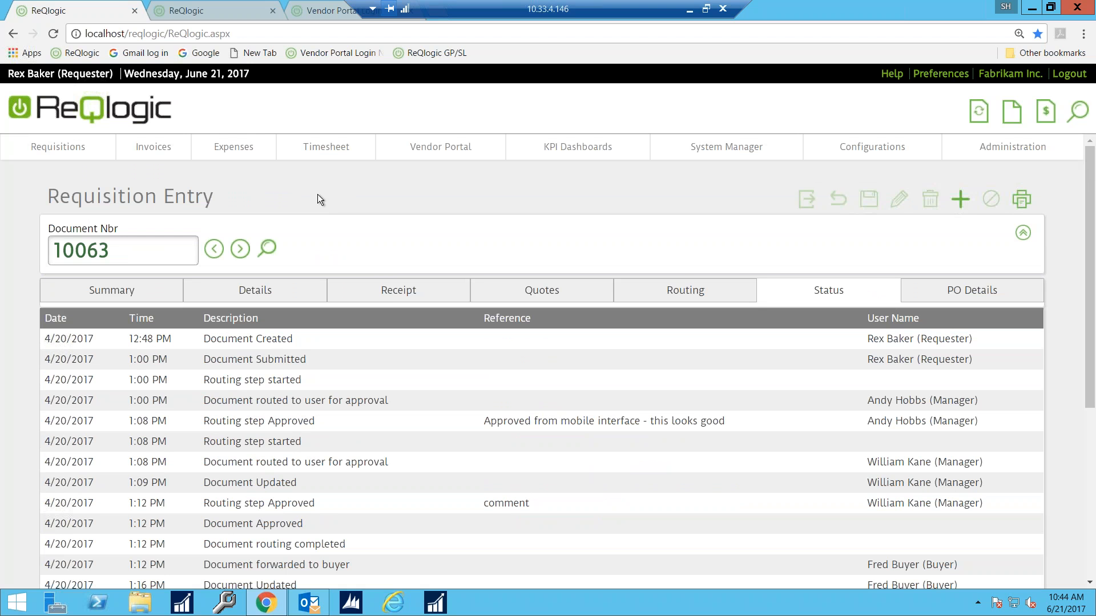
# Step: Switch to PowerPoint, start the slide show from the "Increasing Efficiency" slide and advance to the "'Real Time' Integration into Dynamics GP" slide
pyautogui.click(689, 10)
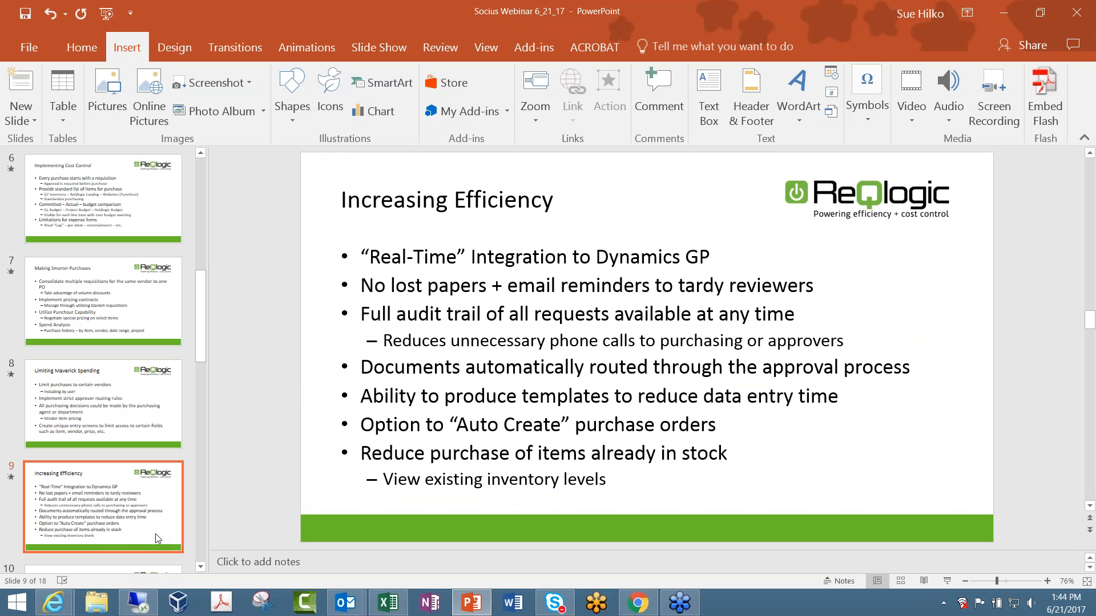
pyautogui.hotkey('shift', 'F5')
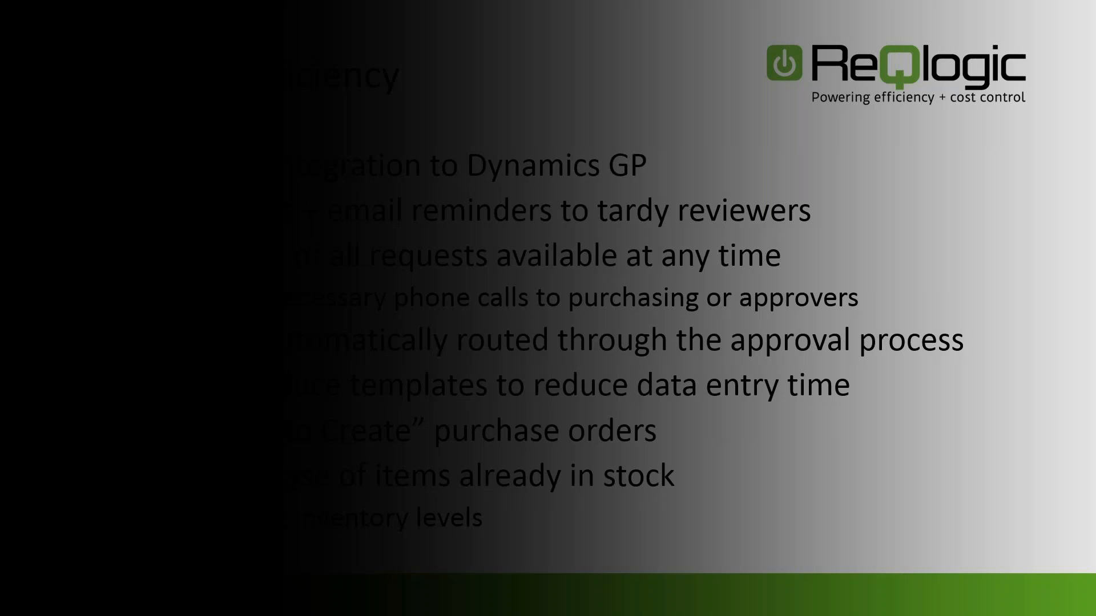
pyautogui.press('Right')
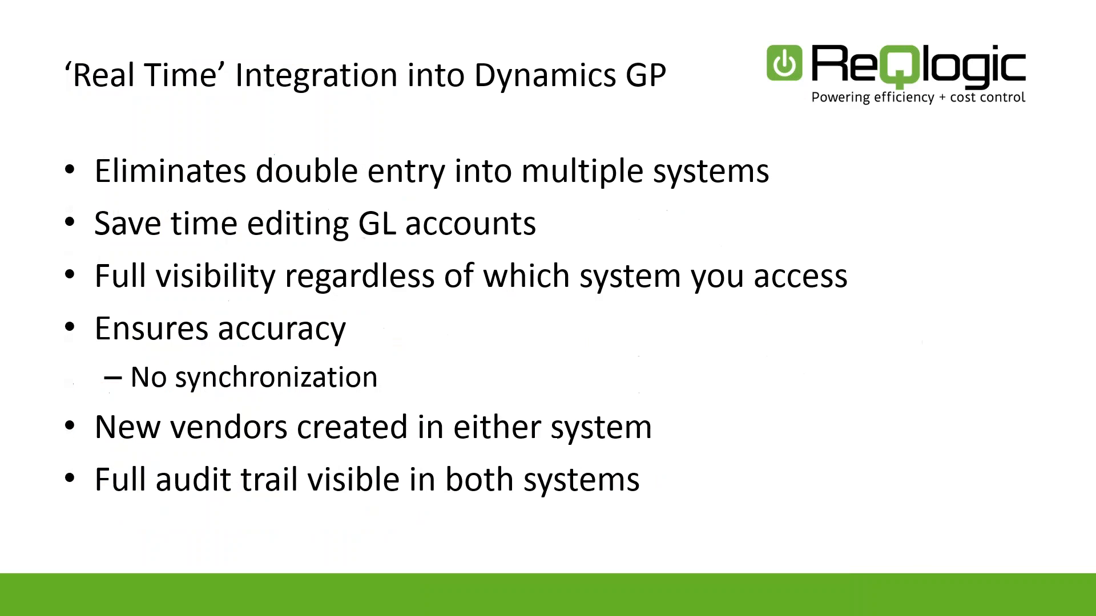